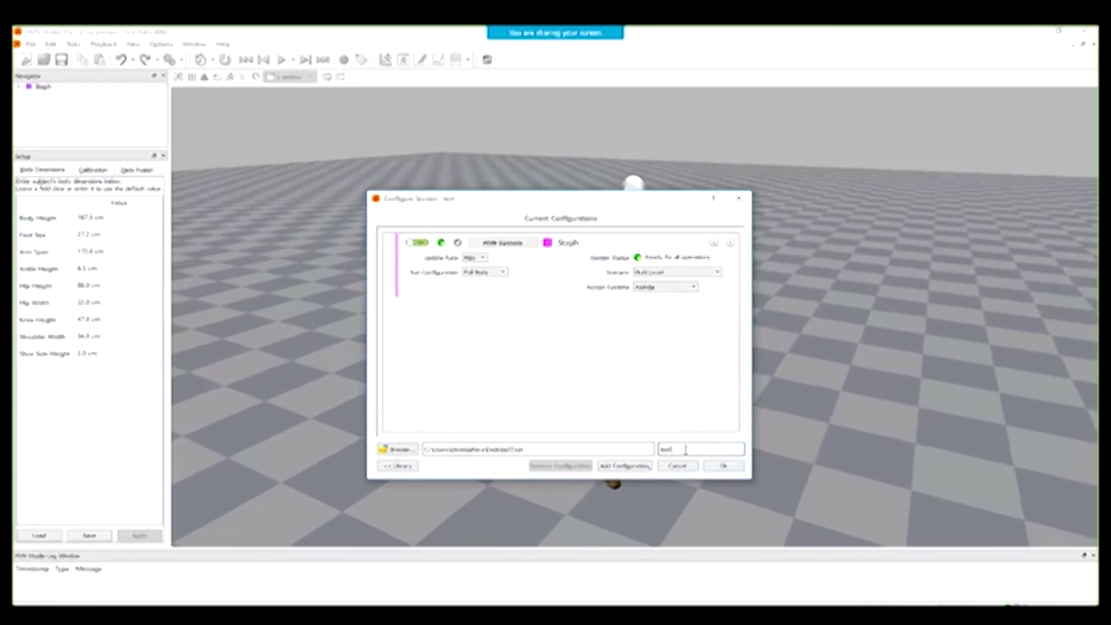
# Step: Name the session test and use the Max update rate with the Full Body suit configuration
pyautogui.write('test')
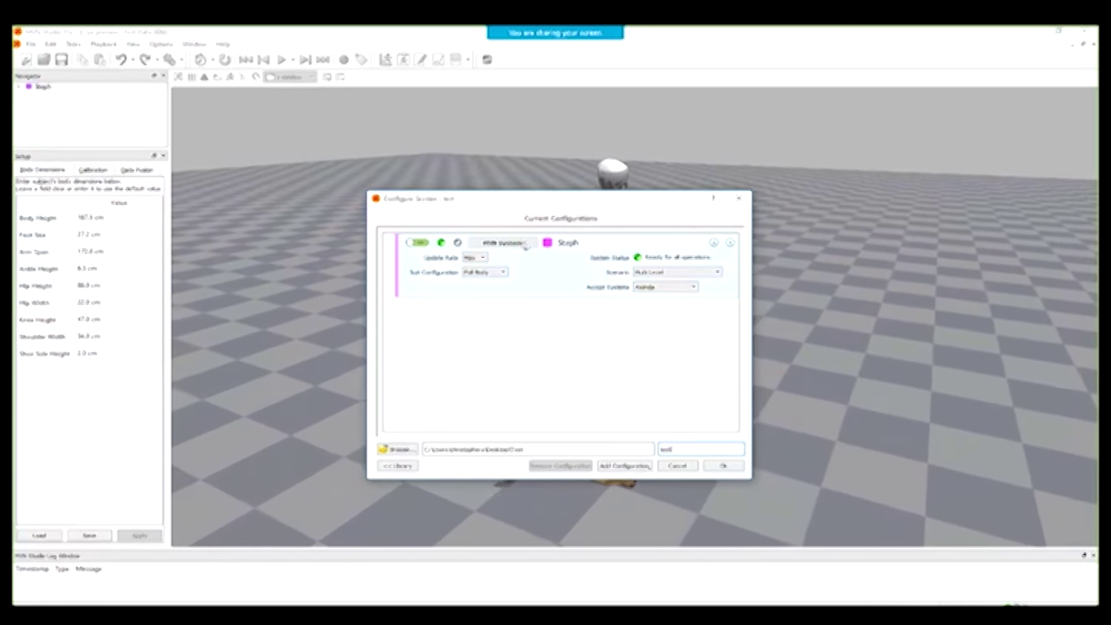
pyautogui.click(480, 258)
pyautogui.click(474, 266)
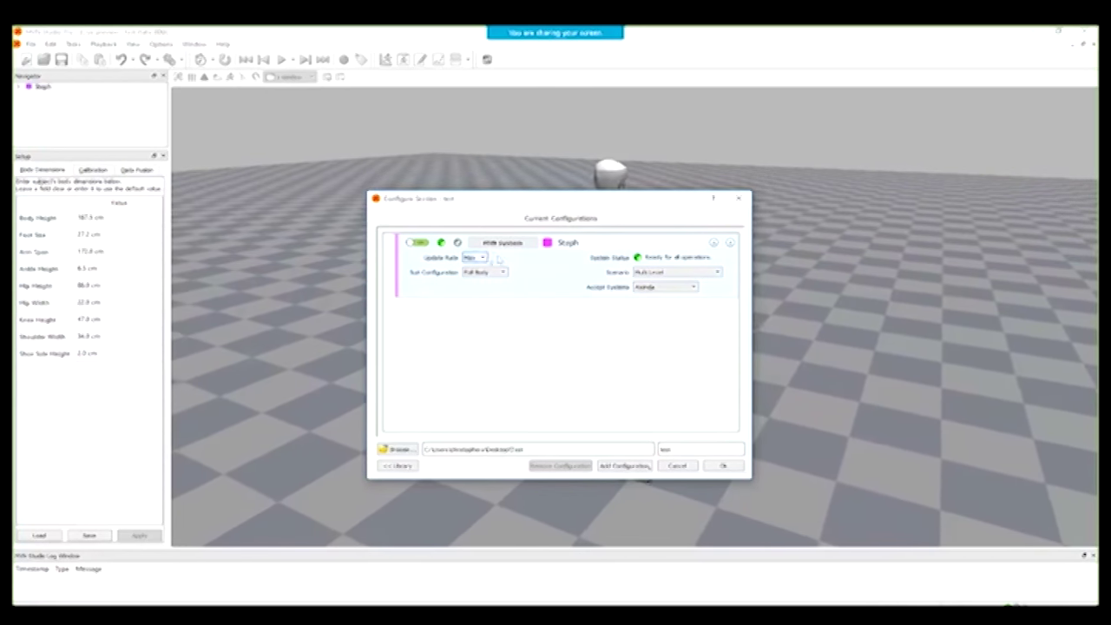
pyautogui.click(500, 272)
pyautogui.click(501, 274)
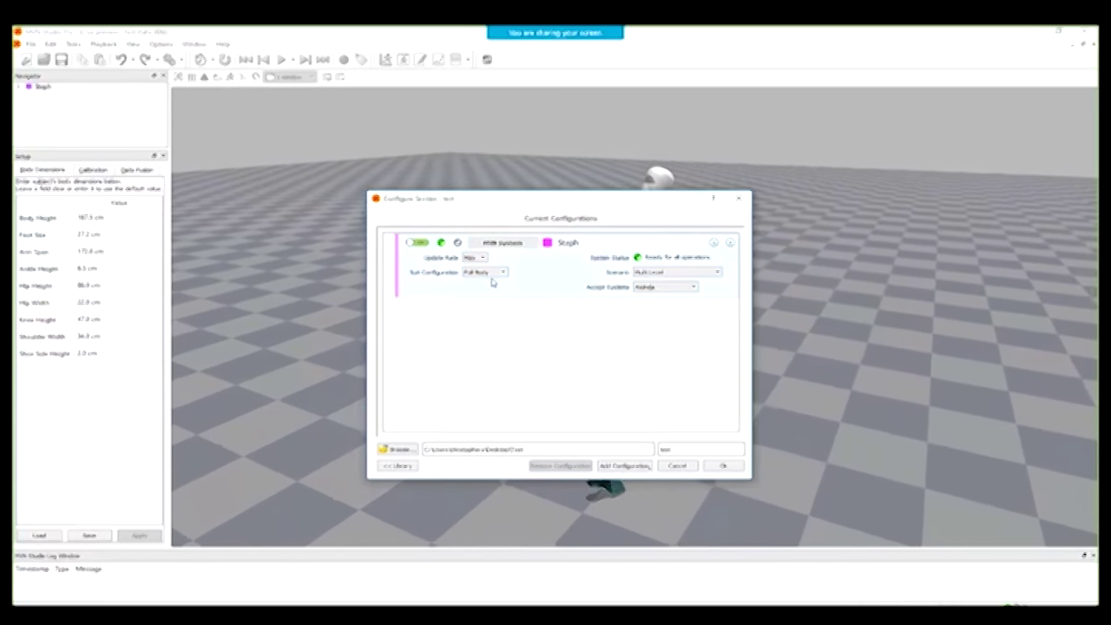
# Step: Show the suit's hardware status and accept the session with its single existing configuration
pyautogui.click(714, 243)
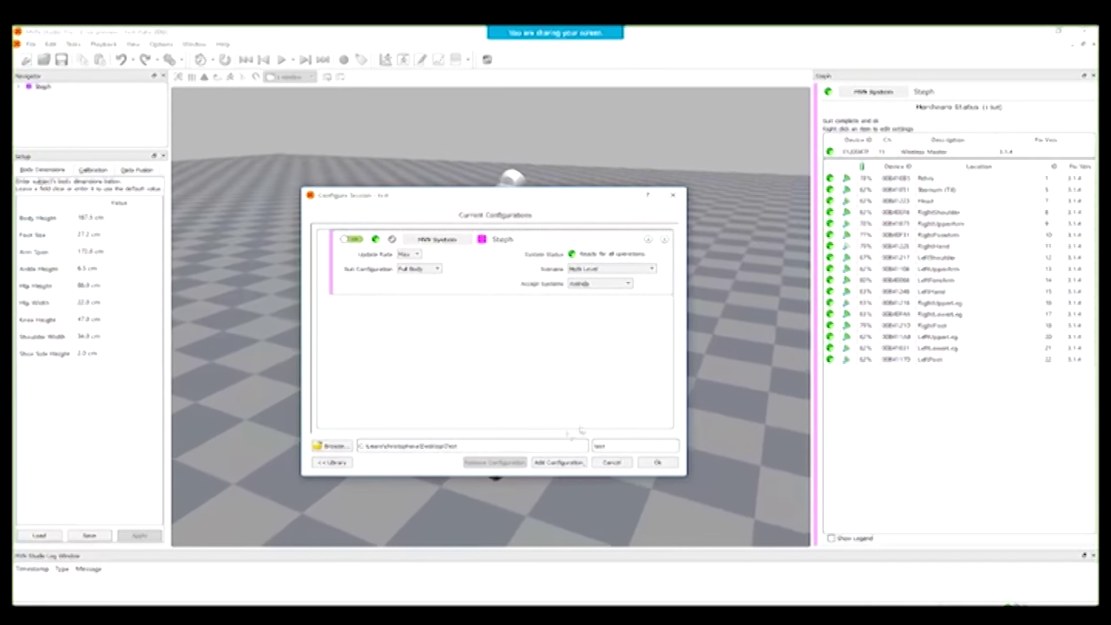
pyautogui.click(560, 462)
pyautogui.click(556, 349)
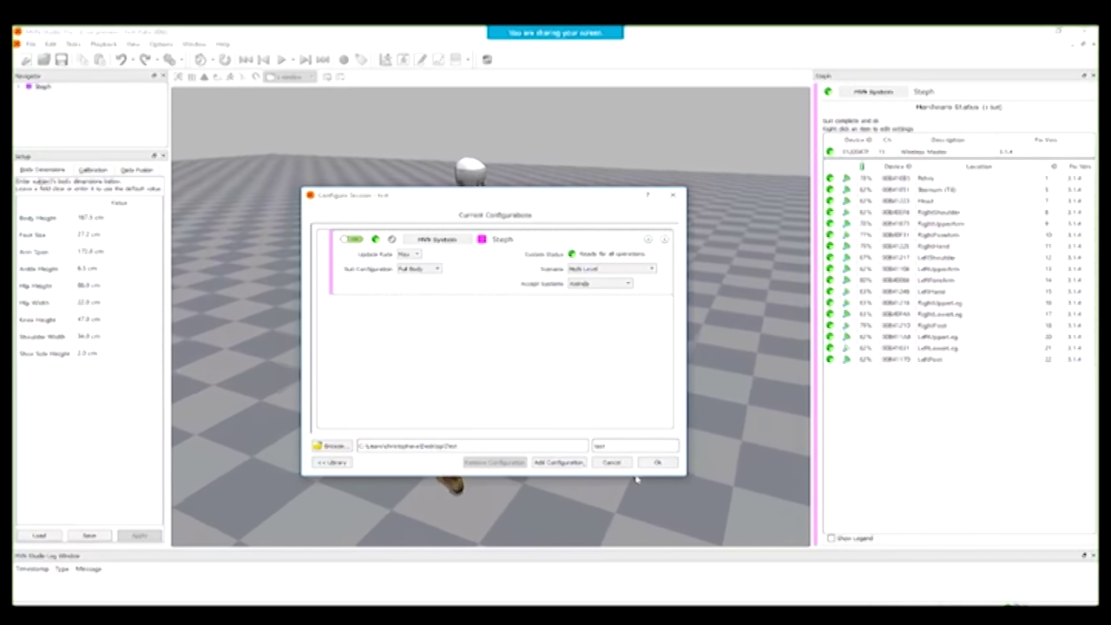
pyautogui.click(659, 463)
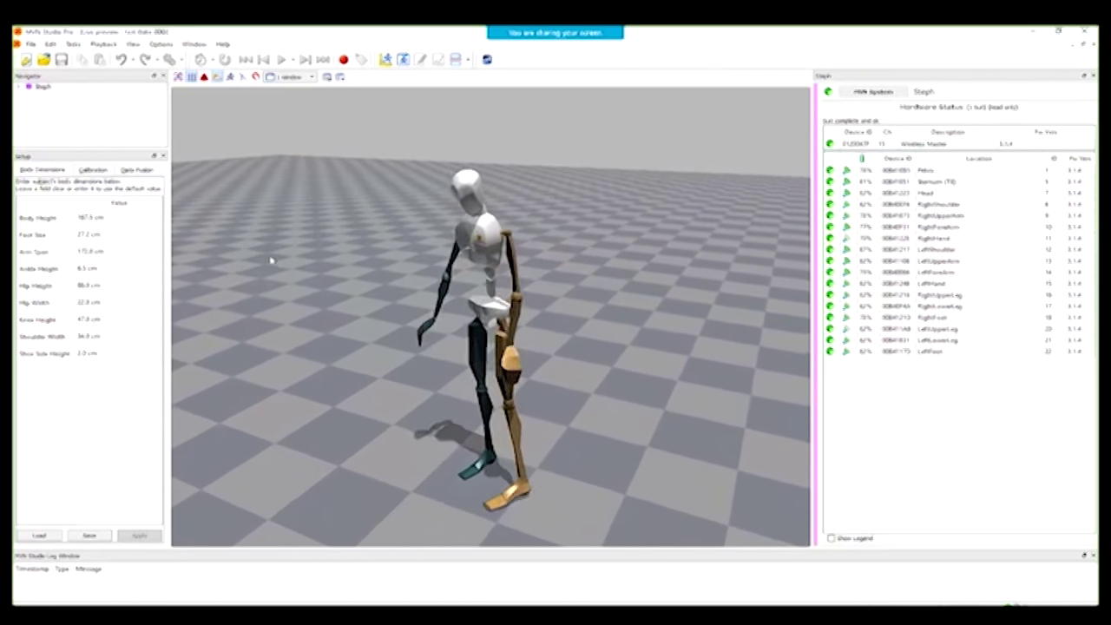
# Step: Show the origin marker in the 3D view and redo the suit's Npose calibration
pyautogui.click(206, 78)
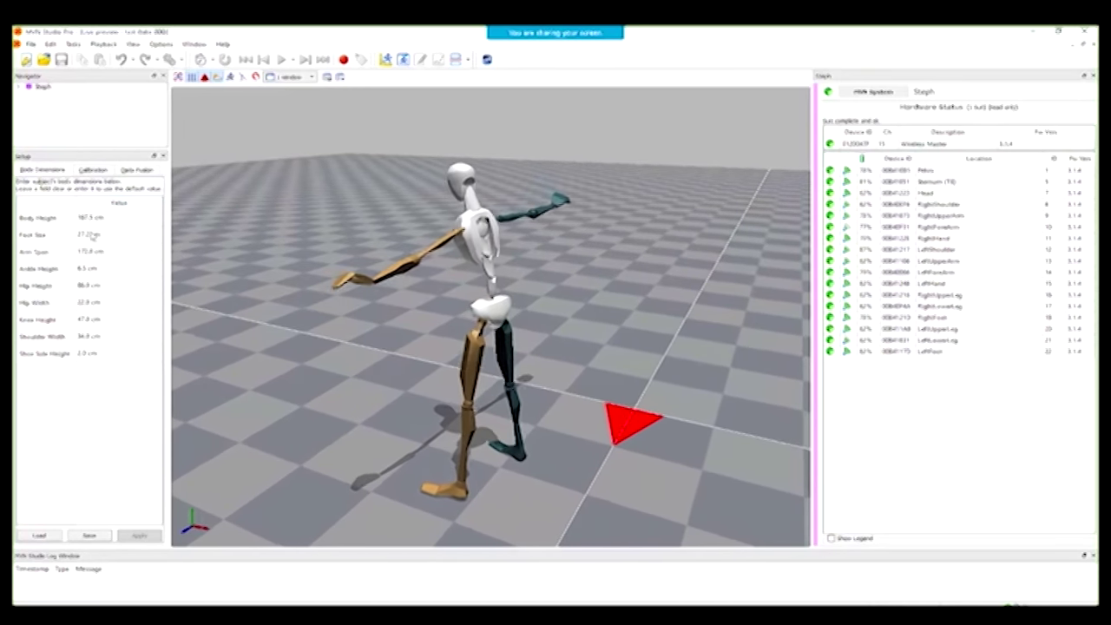
pyautogui.click(94, 171)
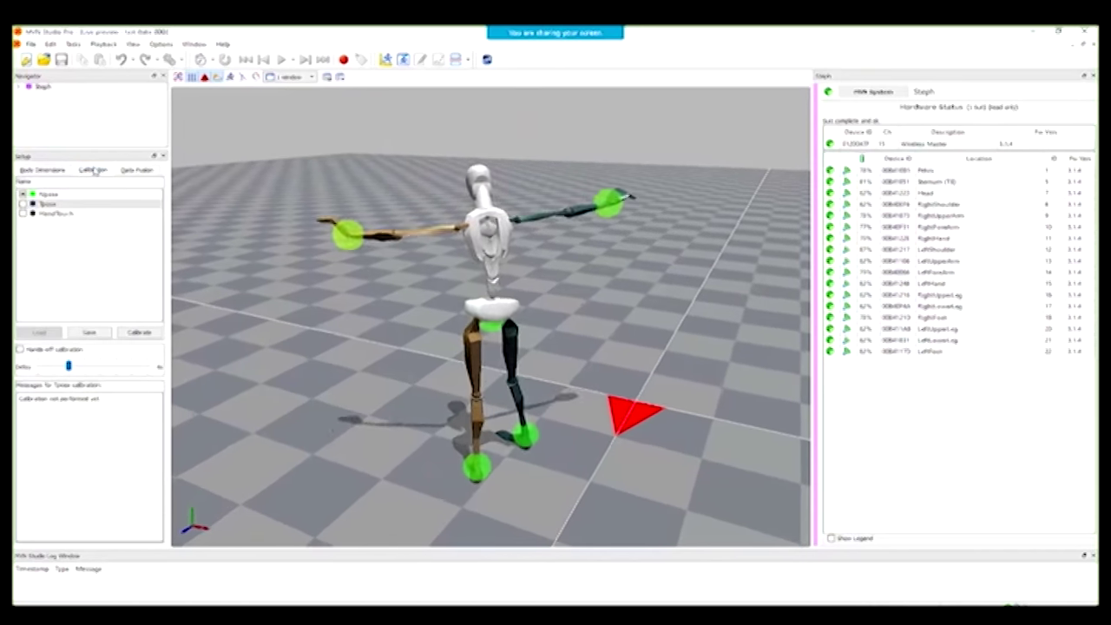
pyautogui.click(85, 195)
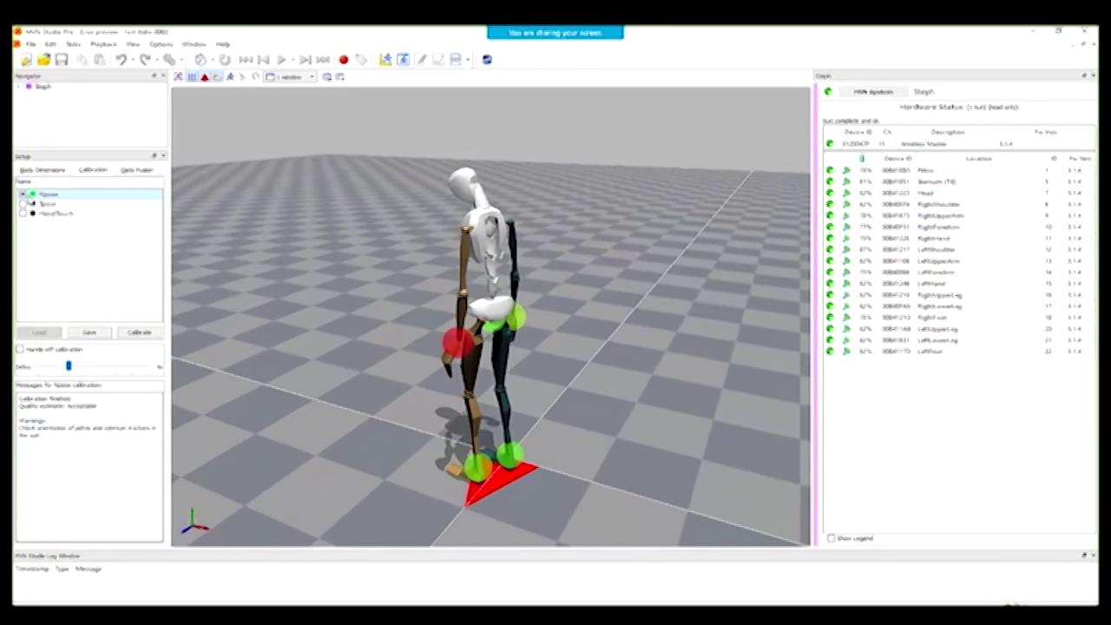
pyautogui.click(23, 198)
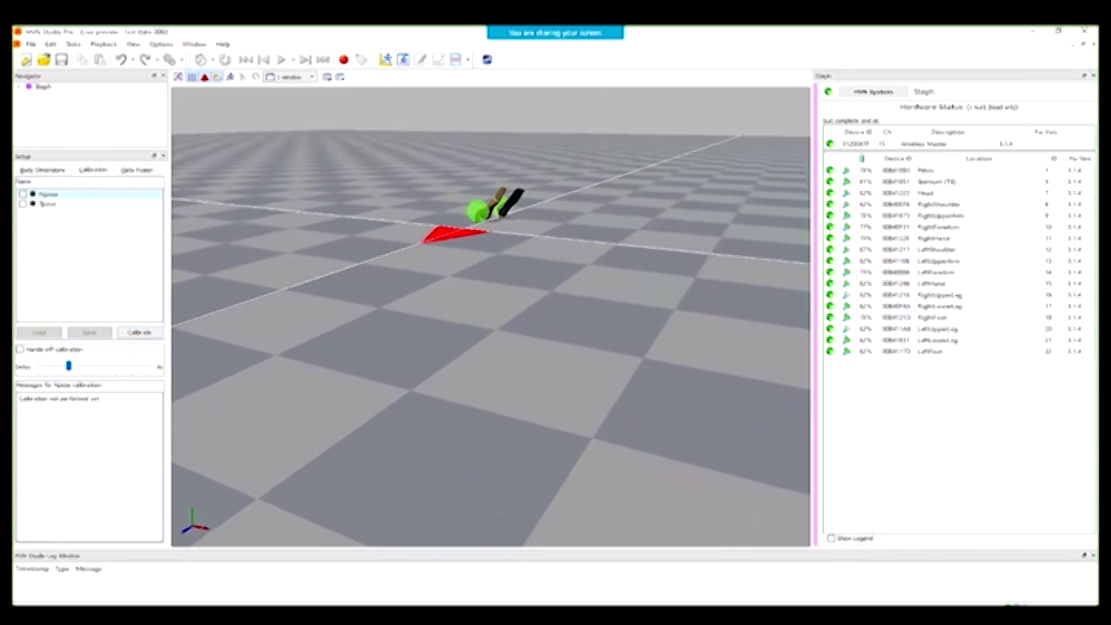
pyautogui.hotkey('alt', 'Tab')
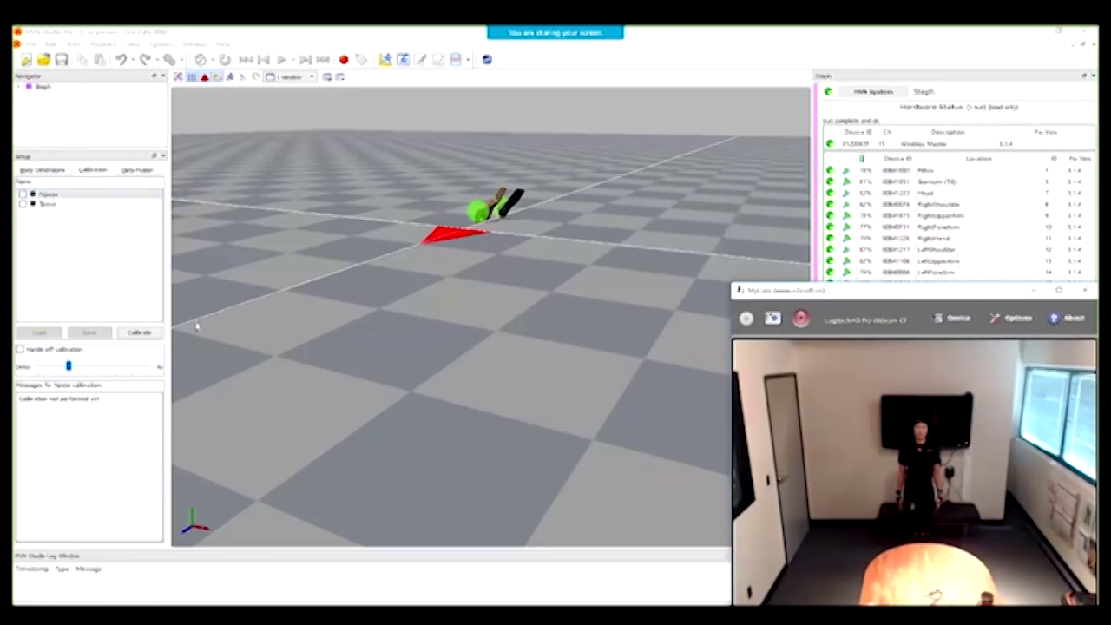
pyautogui.click(139, 333)
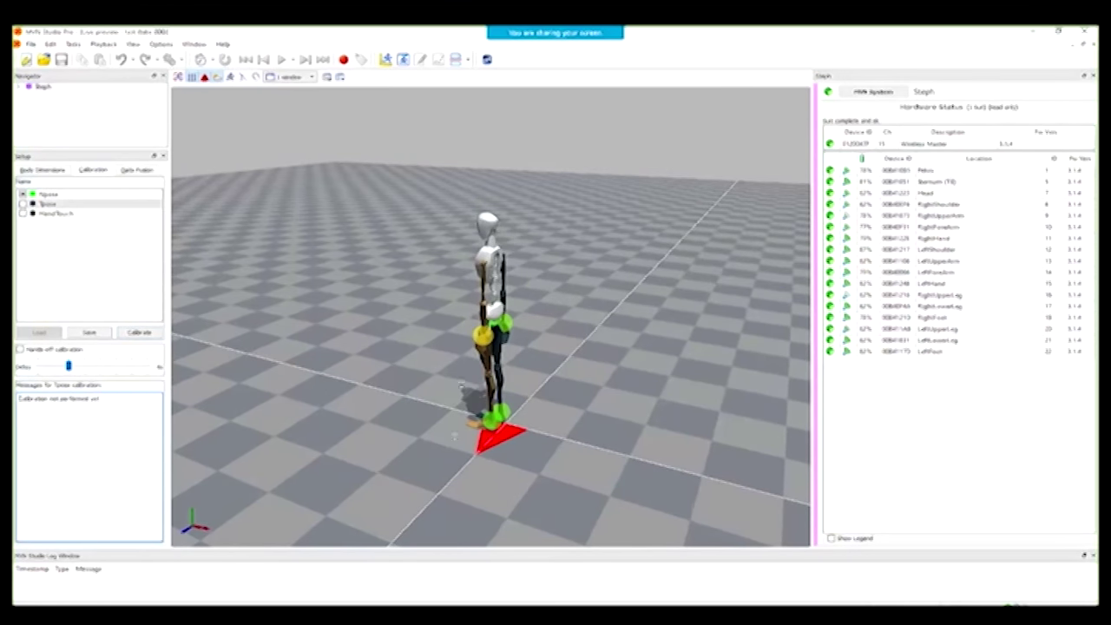
# Step: Record a short take of the live motion in the enlarged 3D view and save the file without a comment
pyautogui.moveTo(453, 436); pyautogui.dragTo(489, 434)
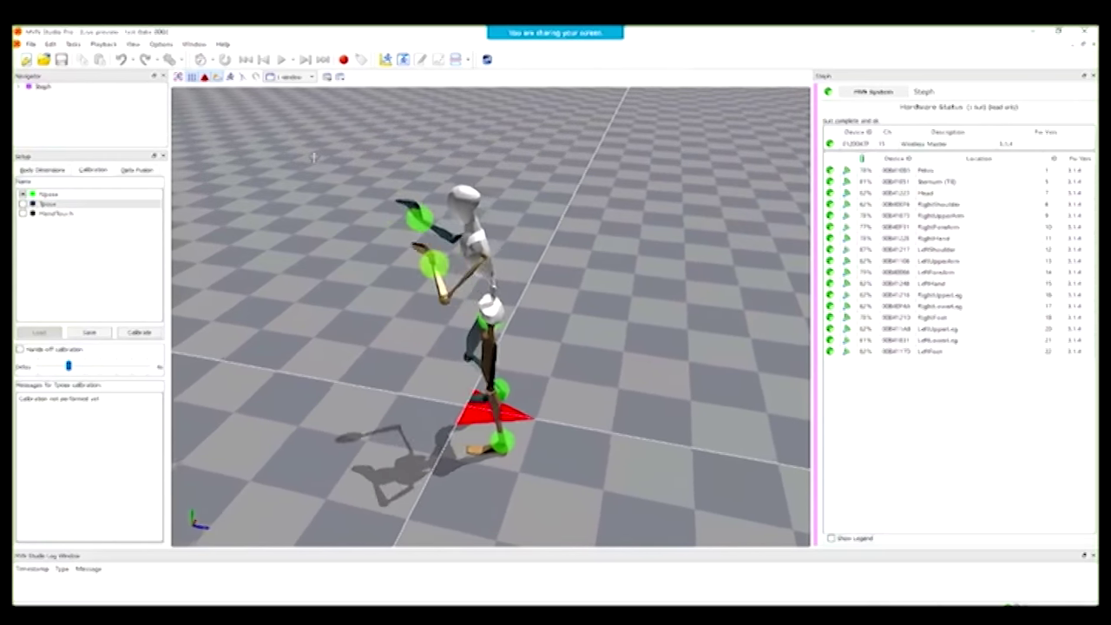
pyautogui.click(1093, 75)
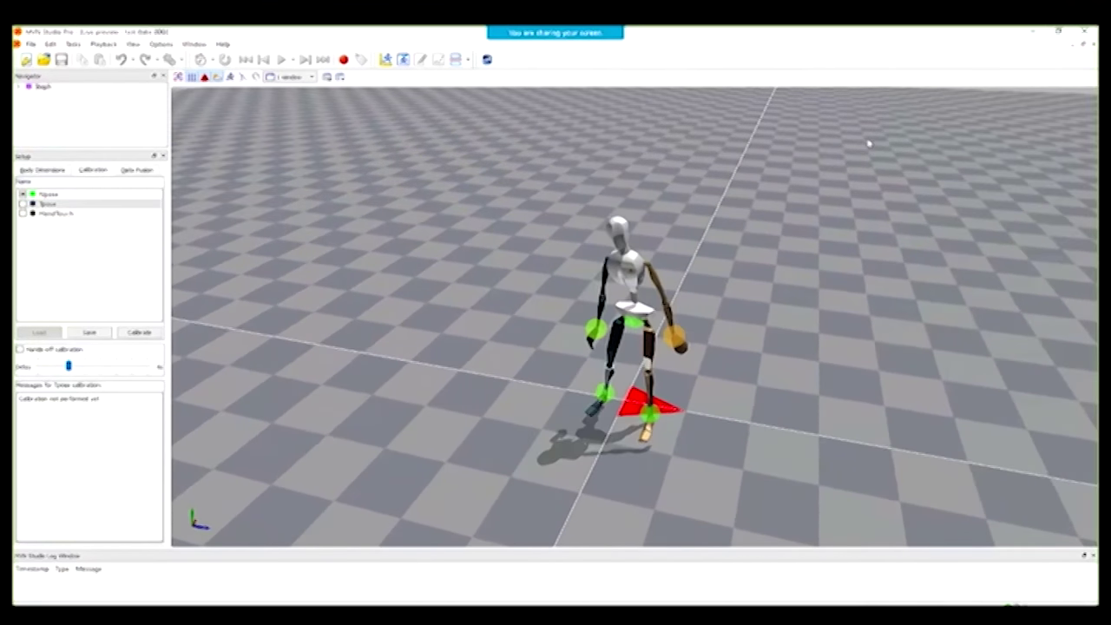
pyautogui.click(344, 59)
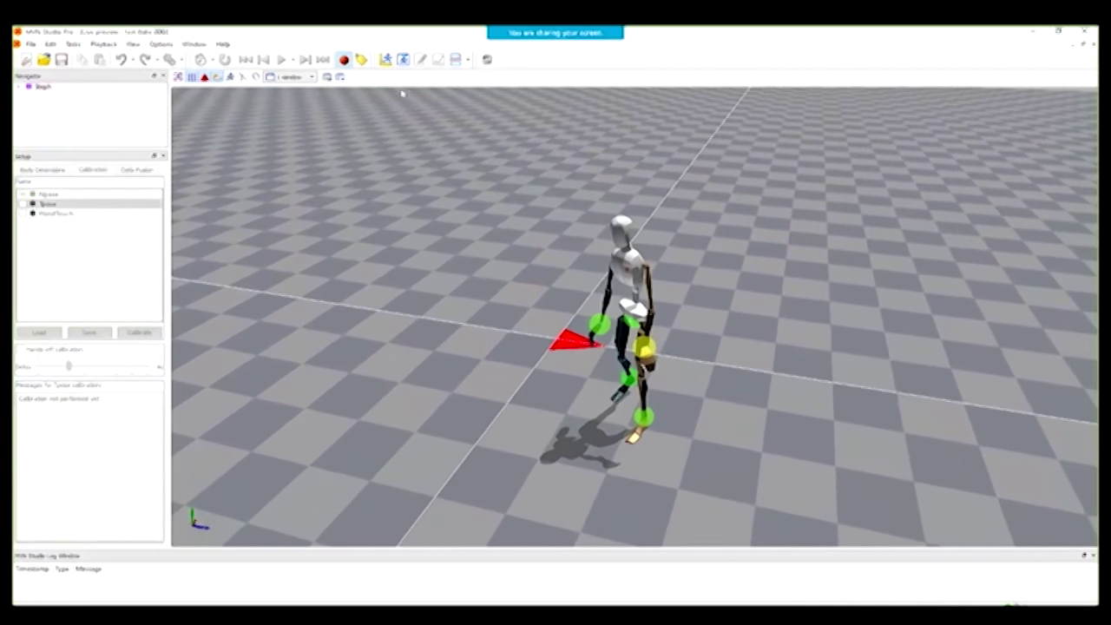
pyautogui.click(345, 60)
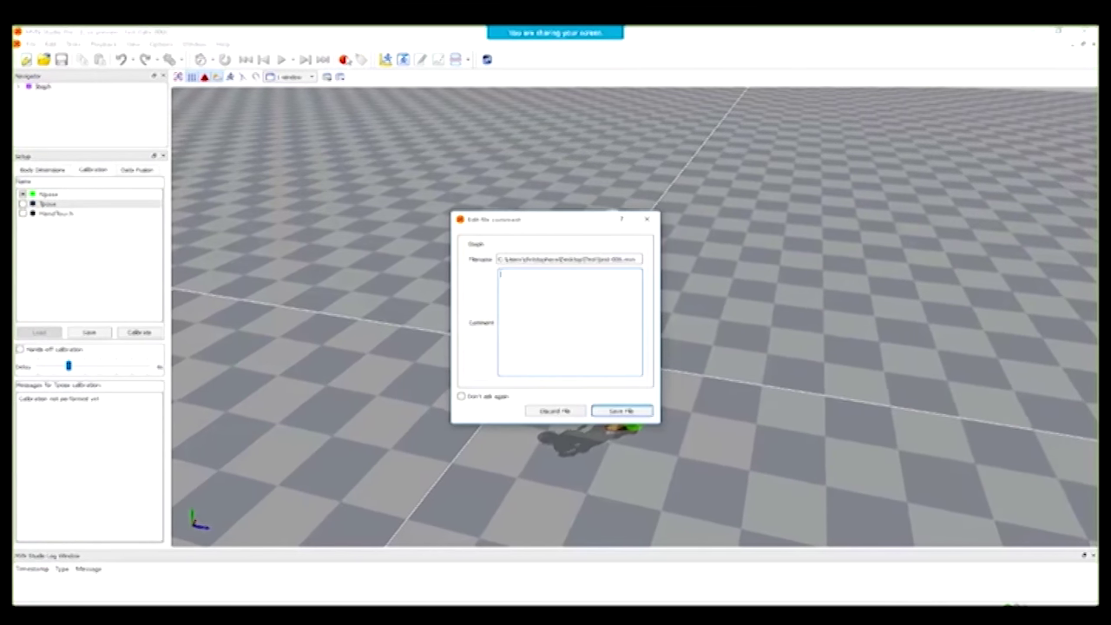
pyautogui.click(586, 310)
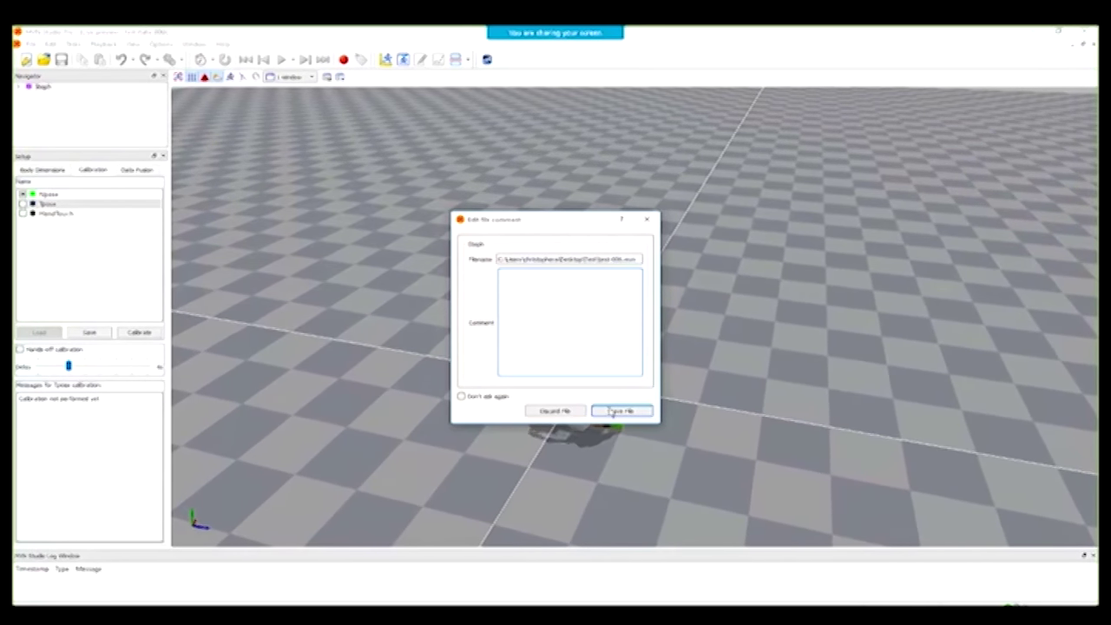
pyautogui.click(613, 413)
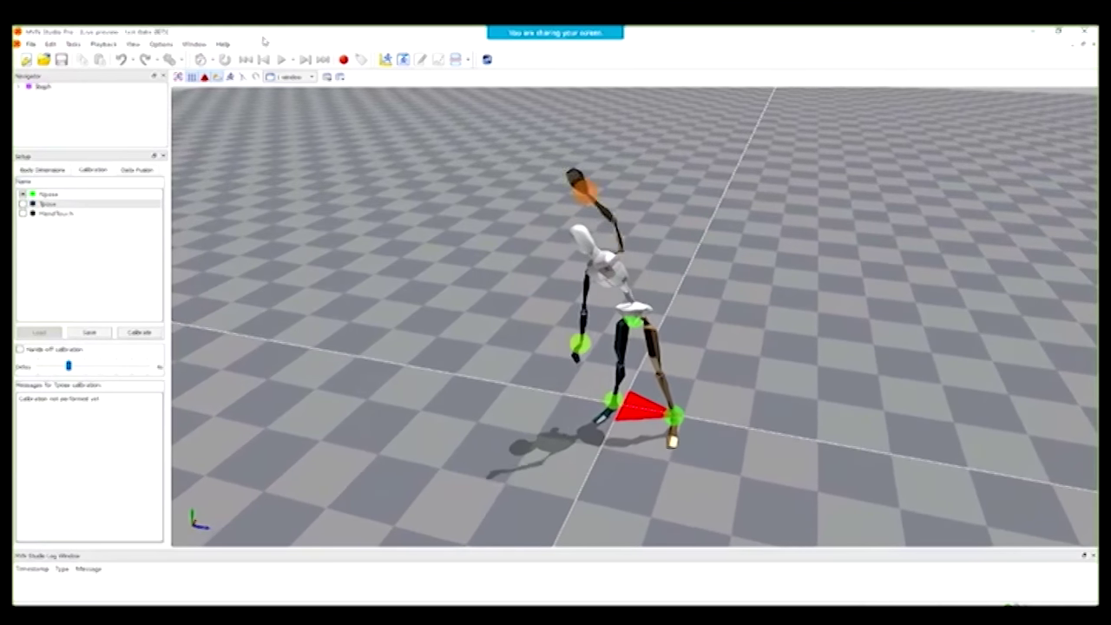
# Step: Review the network streamer preferences, including the destination addresses and downsampling skip factor
pyautogui.click(161, 45)
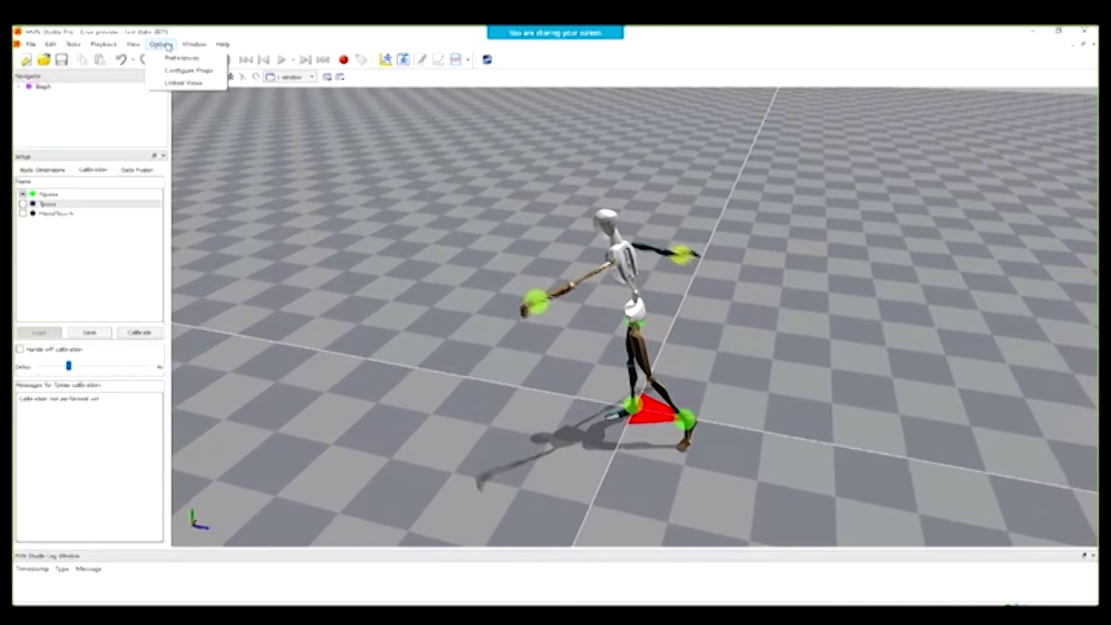
pyautogui.click(182, 61)
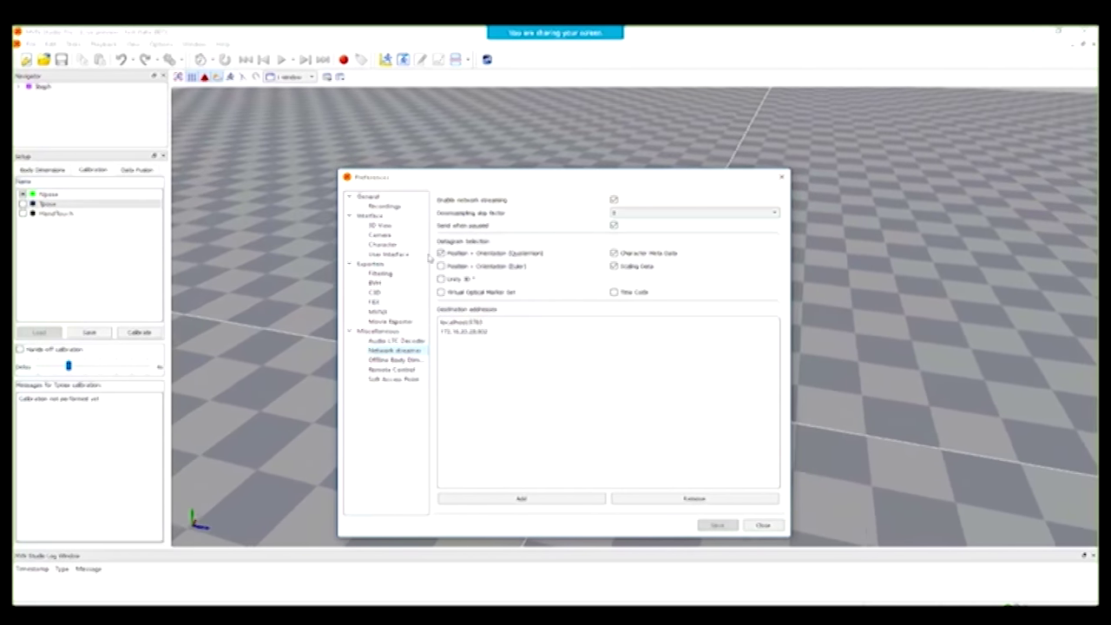
pyautogui.doubleClick(468, 333)
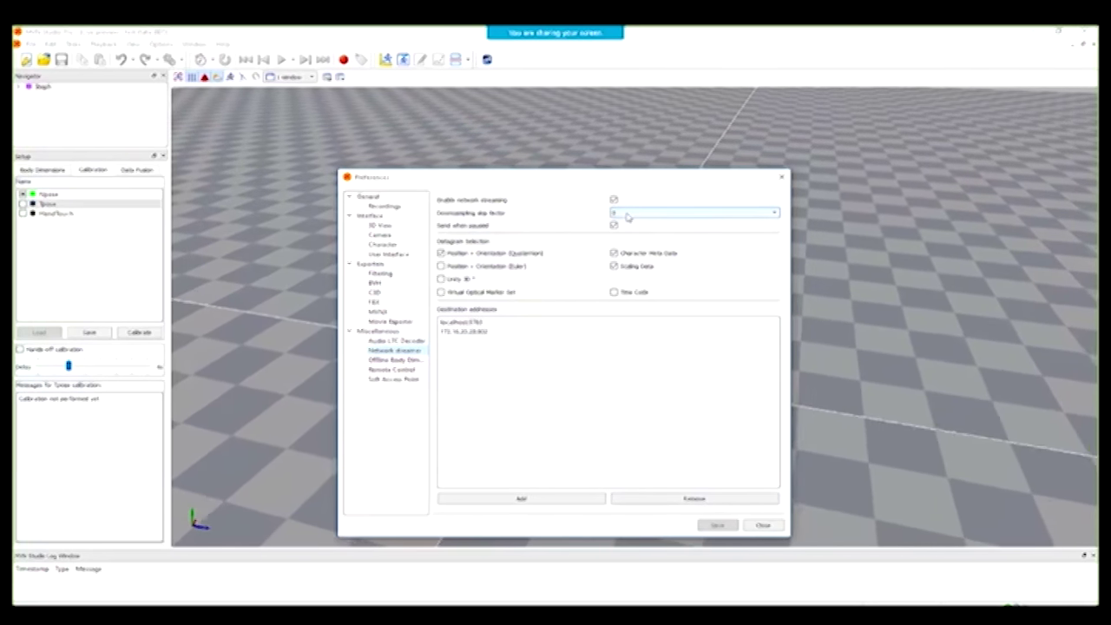
pyautogui.moveTo(629, 217)
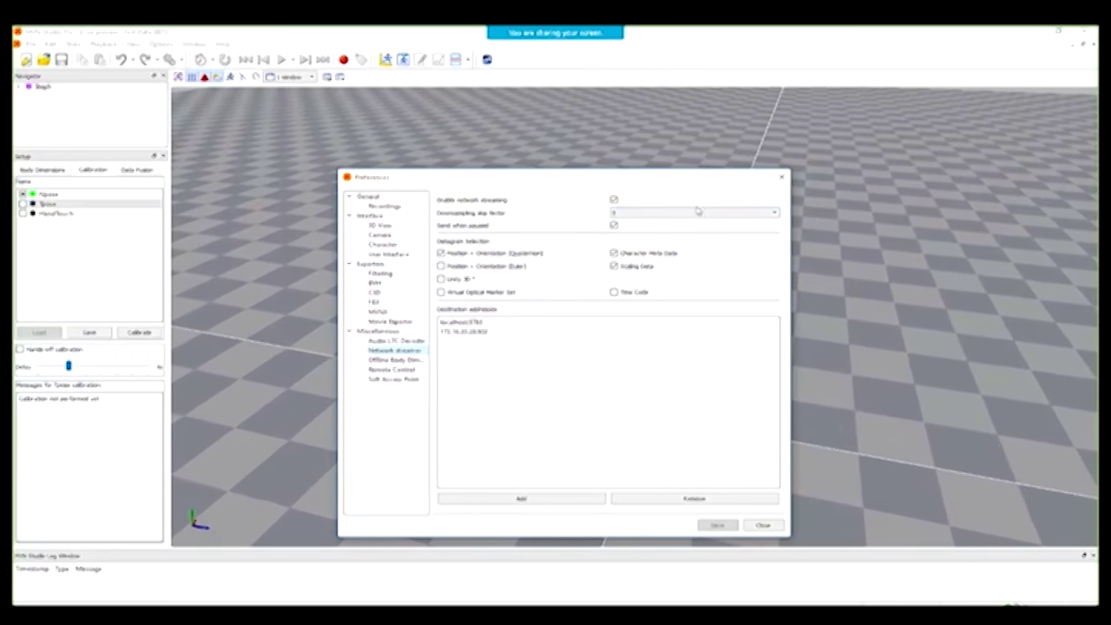
pyautogui.click(764, 526)
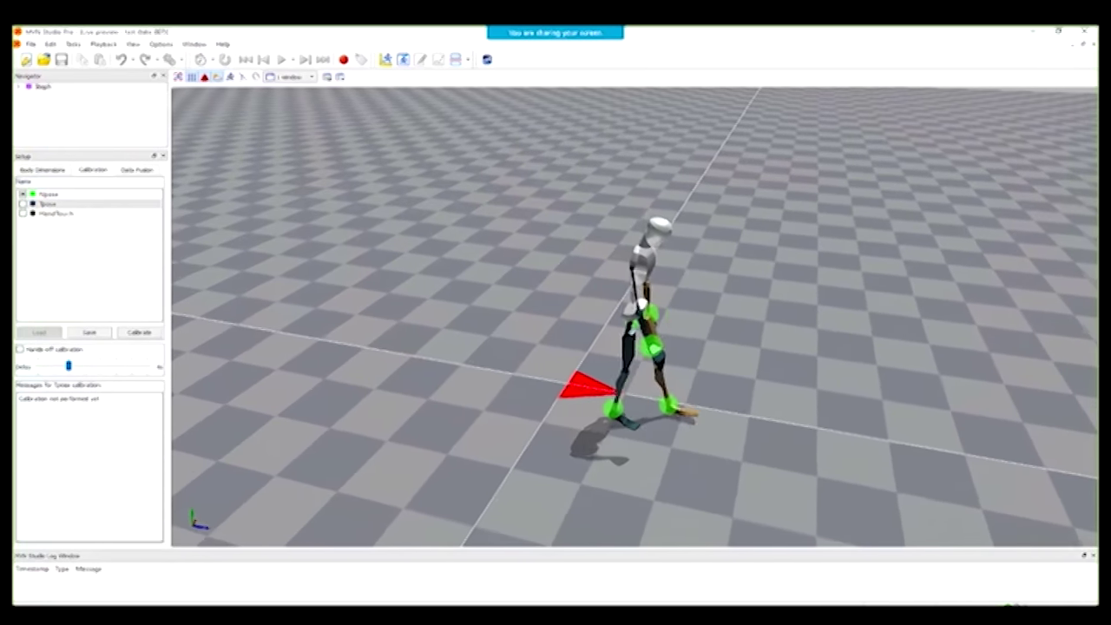
# Step: Switch to Unreal Editor in full-window size and open the XSensDummy_Skeleton_AnimBlueprint animation blueprint
pyautogui.hotkey('alt', 'Tab')
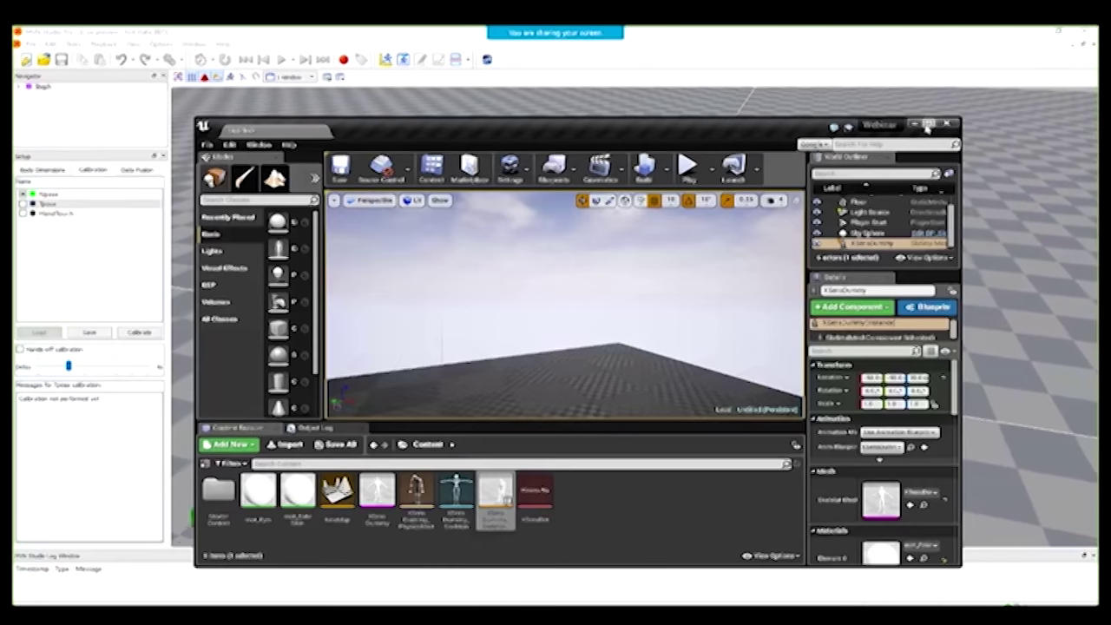
pyautogui.press('super+Up')
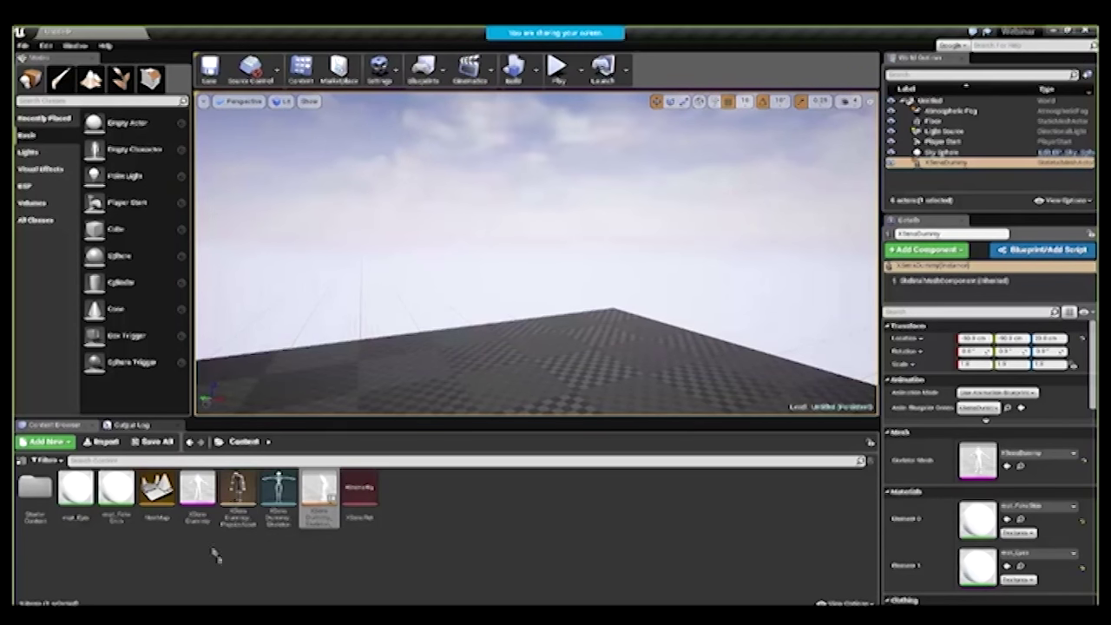
pyautogui.click(423, 527)
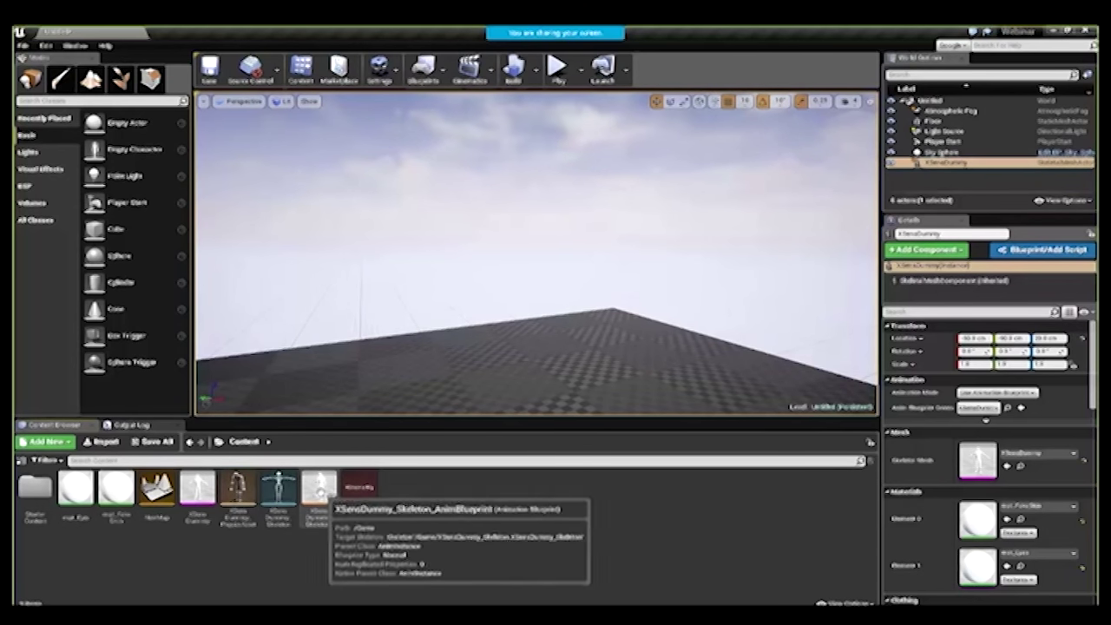
pyautogui.doubleClick(319, 494)
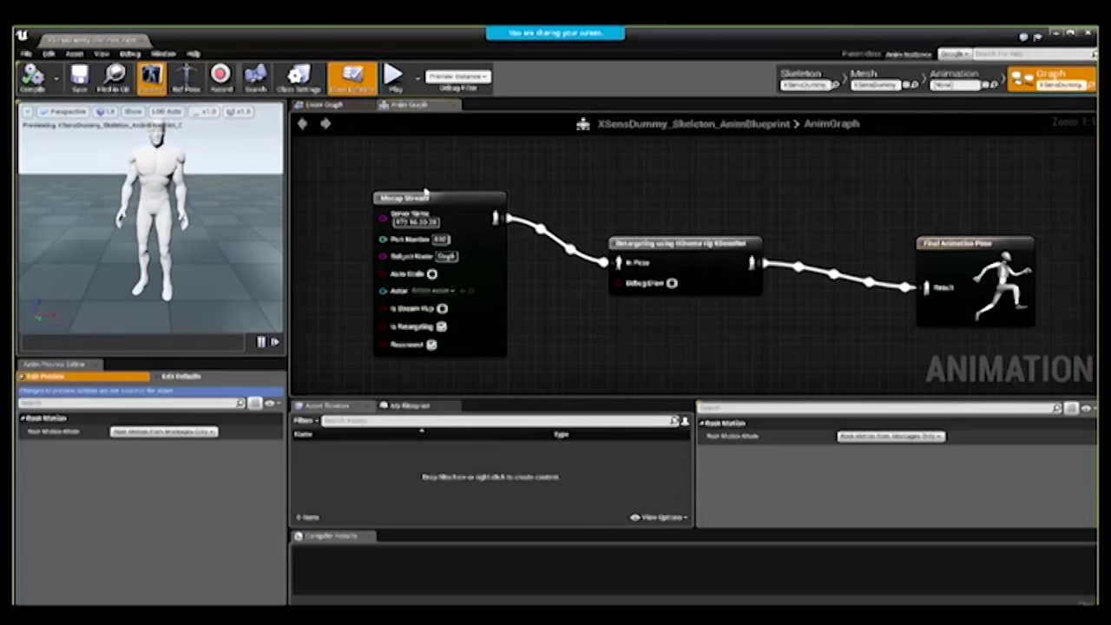
# Step: Rearrange the Mocap Stream, Retargeting and Final Animation Pose nodes in the AnimGraph so they are clearly spaced
pyautogui.moveTo(483, 205); pyautogui.dragTo(471, 183)
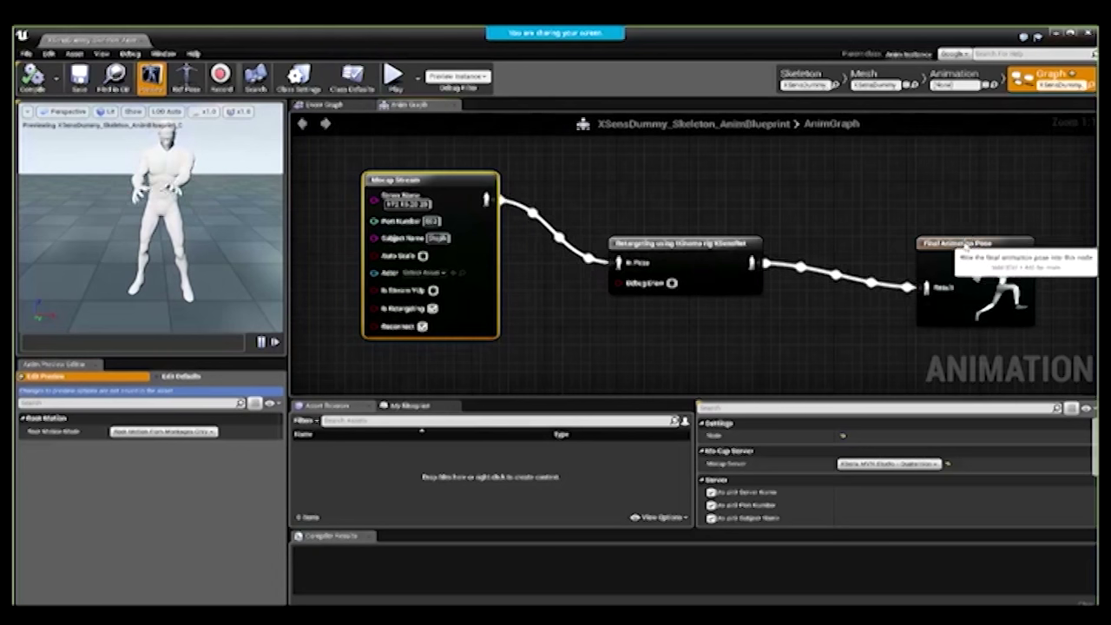
pyautogui.moveTo(972, 245); pyautogui.dragTo(990, 199)
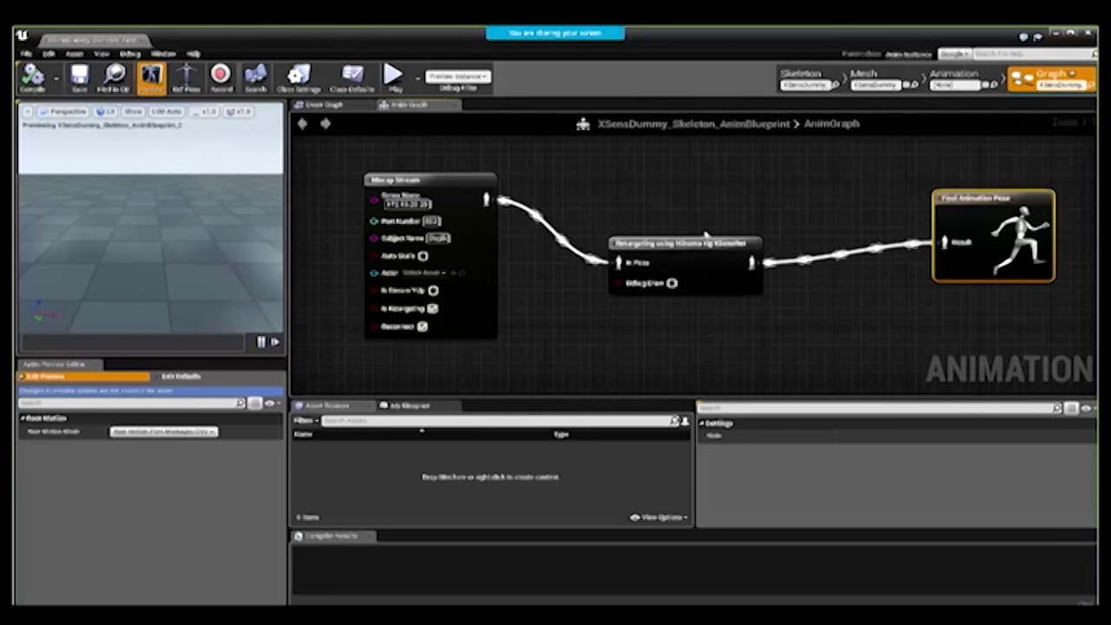
pyautogui.moveTo(450, 177); pyautogui.dragTo(411, 178)
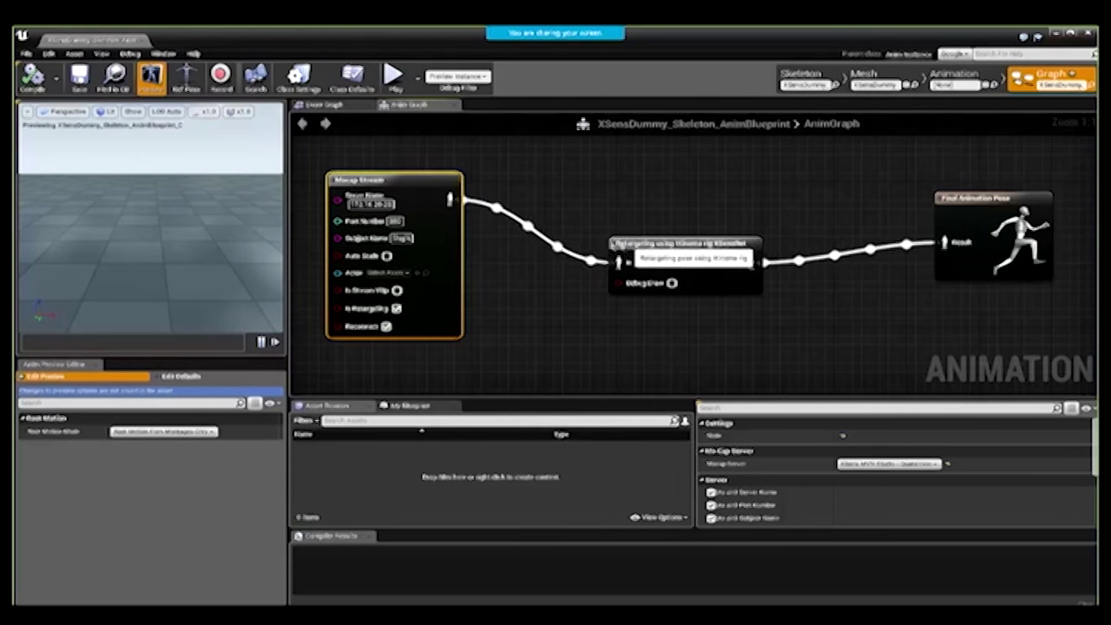
pyautogui.moveTo(613, 244); pyautogui.dragTo(563, 228)
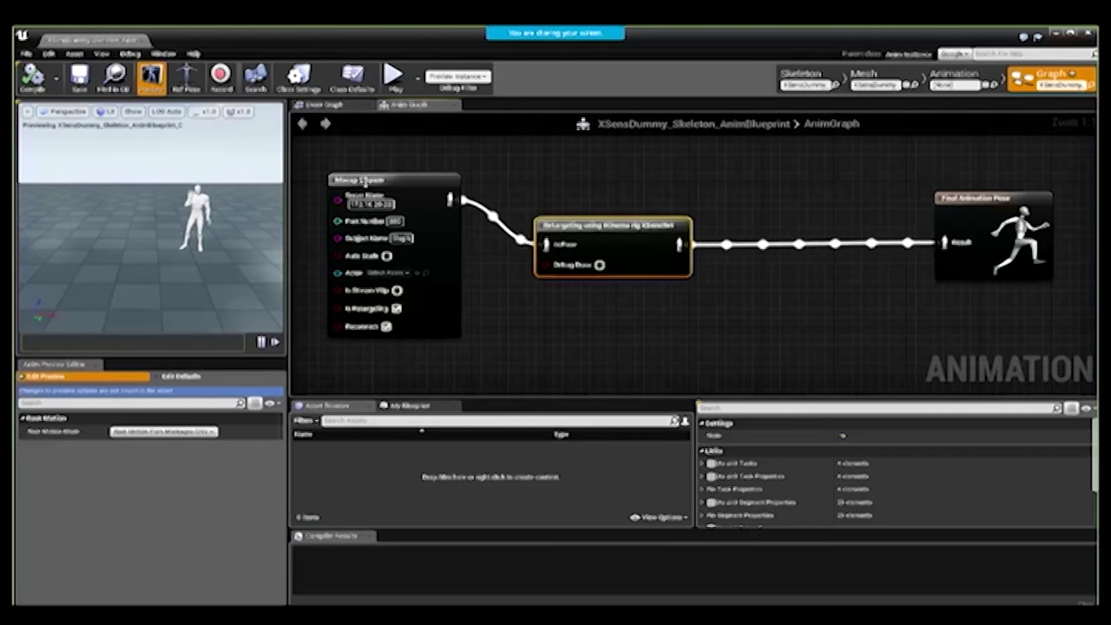
# Step: Inspect the three AnimGraph nodes in turn and shift the Retargeting node closer to Final Animation Pose
pyautogui.click(363, 180)
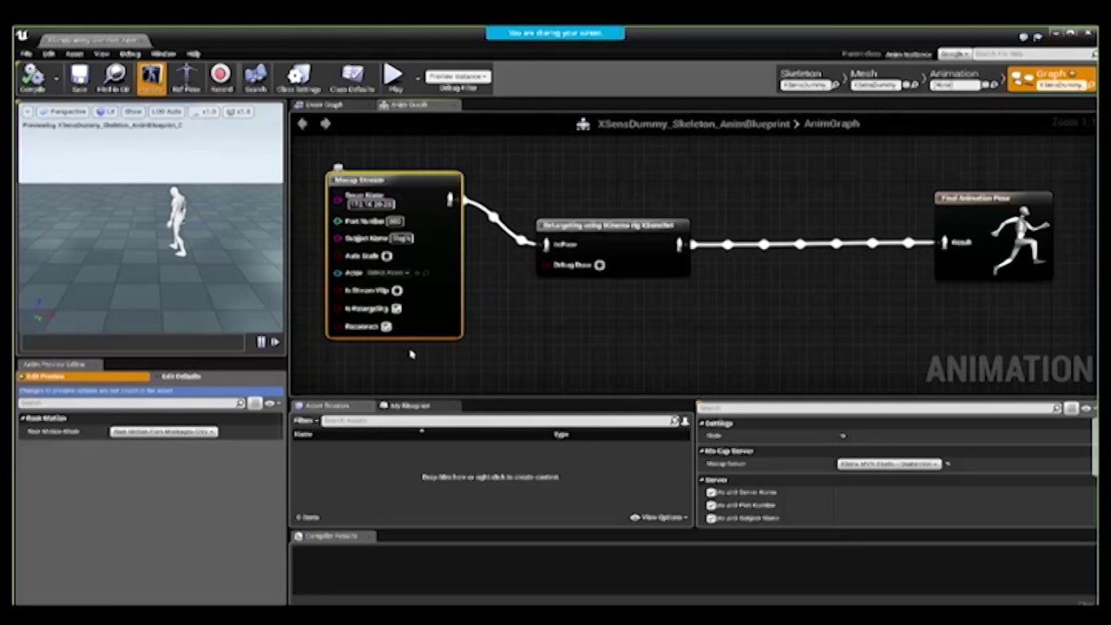
pyautogui.click(634, 227)
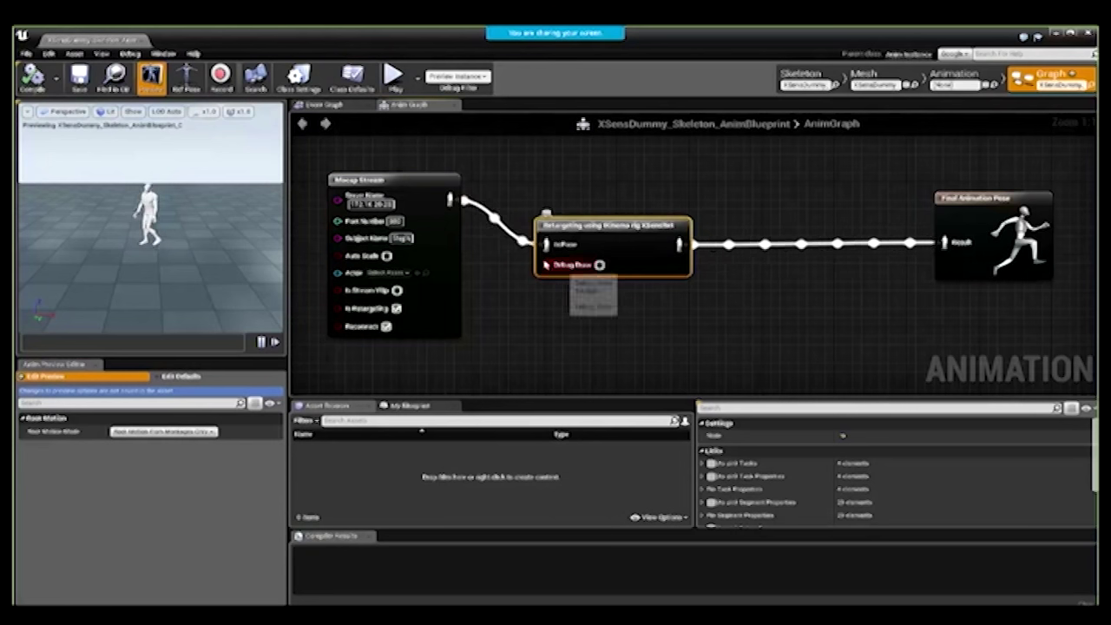
pyautogui.moveTo(610, 226); pyautogui.dragTo(648, 239)
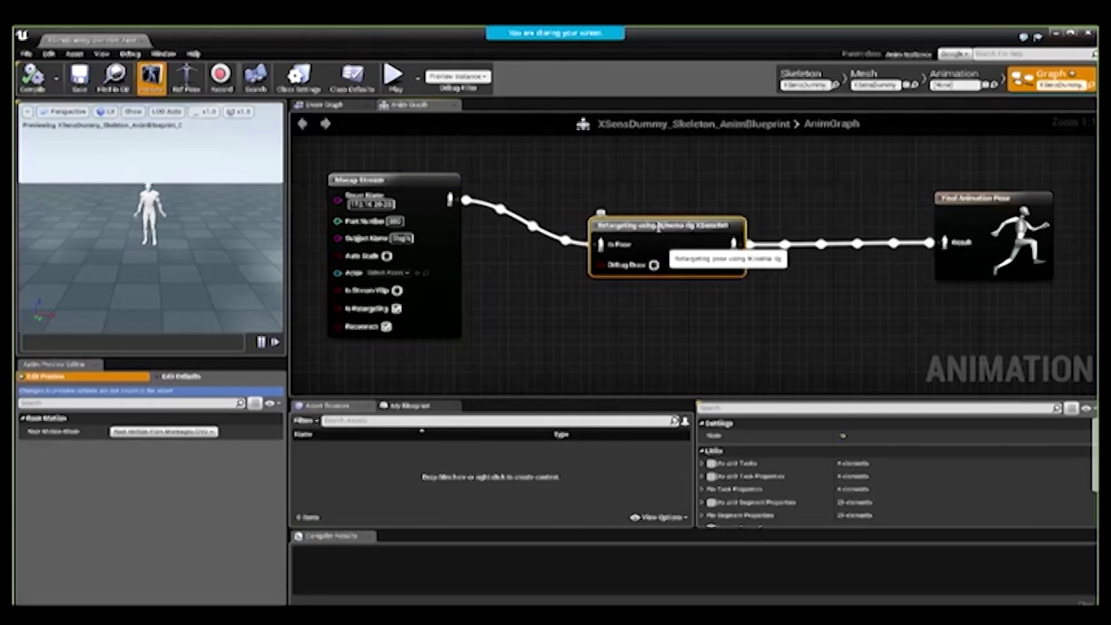
pyautogui.click(981, 221)
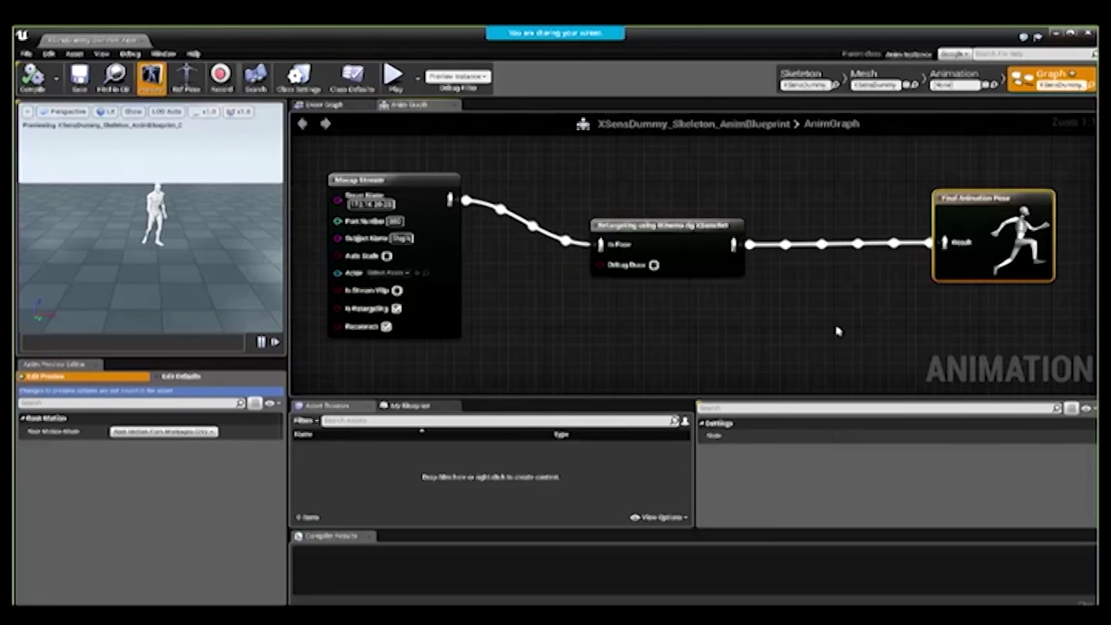
# Step: Deselect the graph nodes, then save and compile the XSensDummy_Skeleton_AnimBlueprint animation blueprint
pyautogui.click(746, 340)
pyautogui.click(78, 80)
pyautogui.click(32, 78)
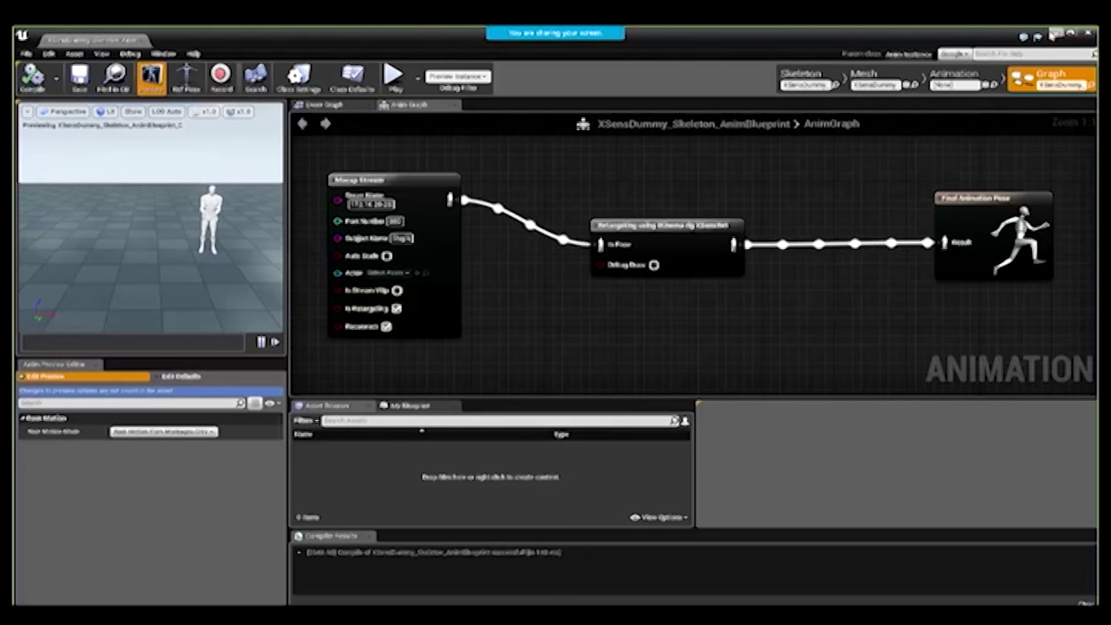
# Step: Return to the level editor and play the level briefly to preview the streamed character
pyautogui.click(1084, 35)
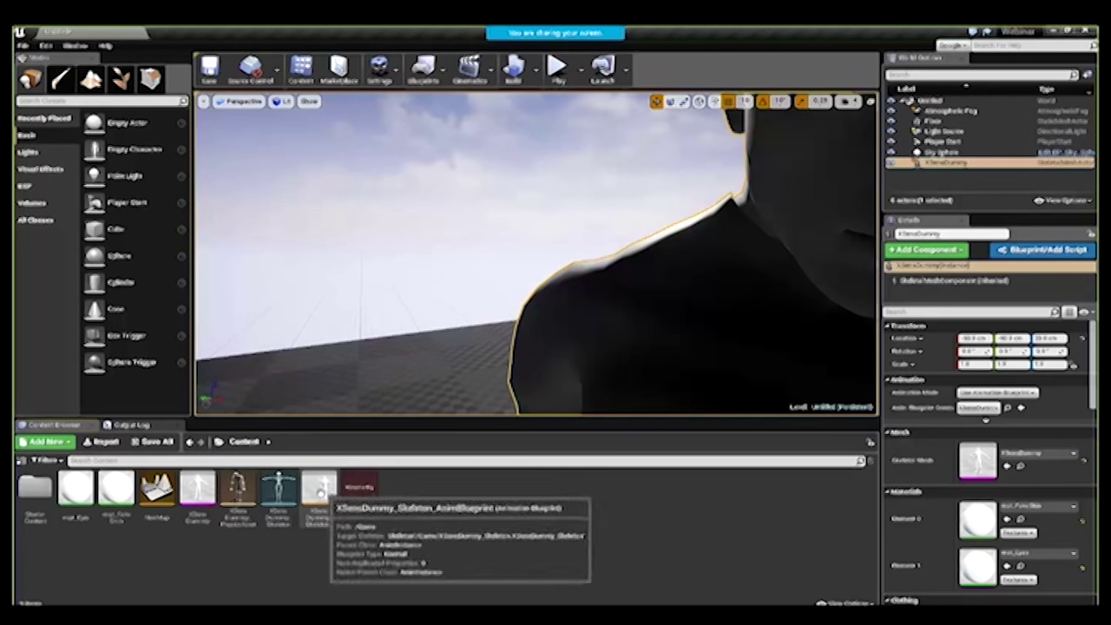
pyautogui.click(556, 68)
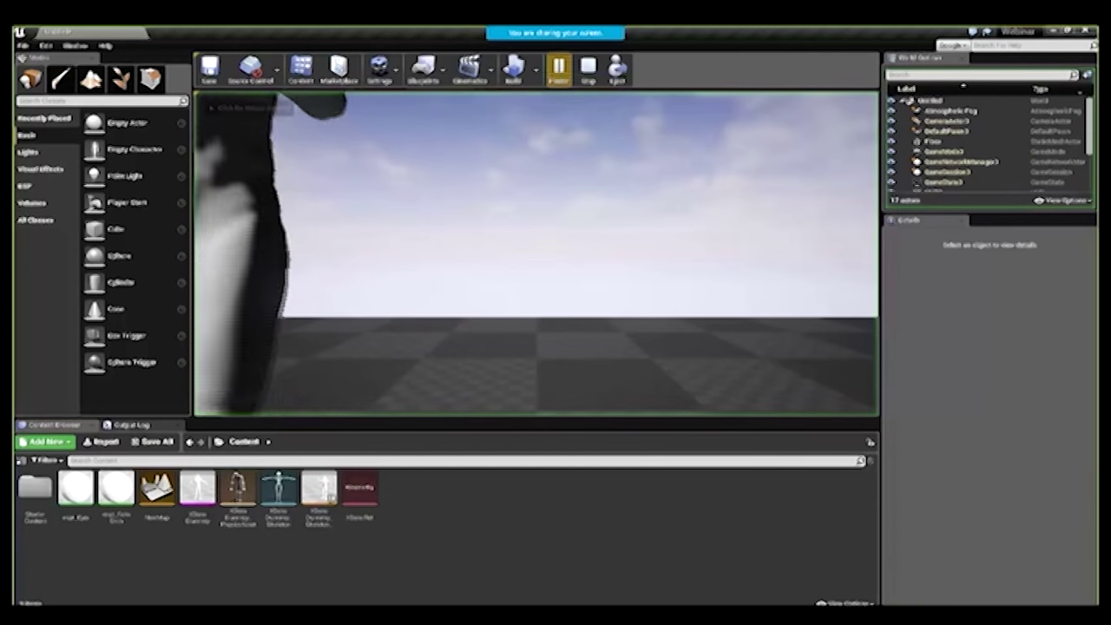
pyautogui.press('Escape')
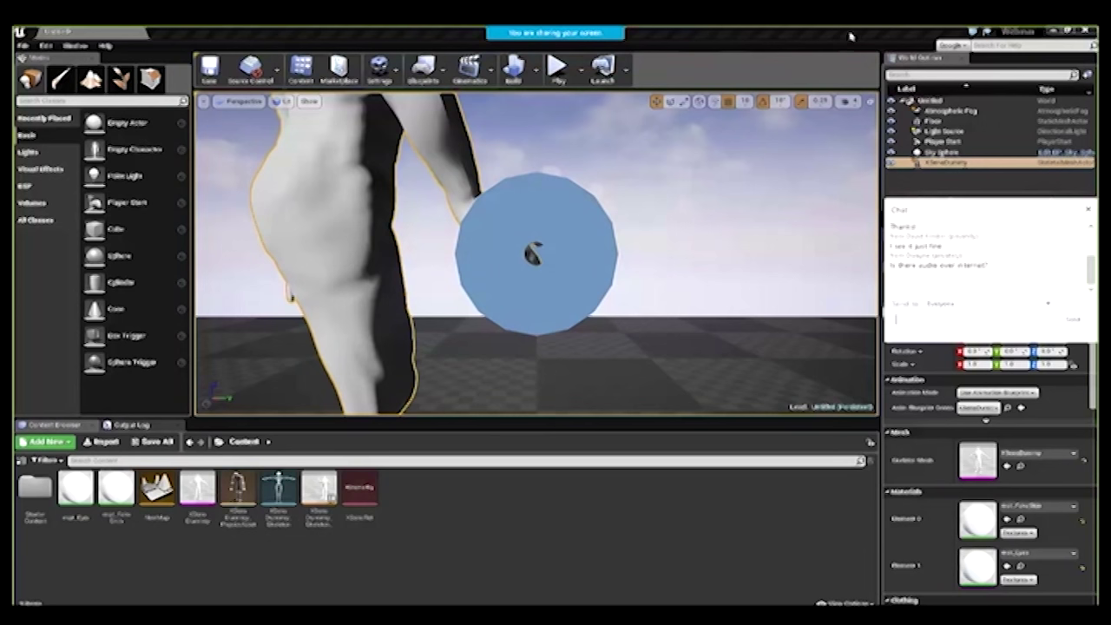
# Step: Arrange MVN Studio and Unreal Editor side by side and close the meeting chat window
pyautogui.press('super+Right')
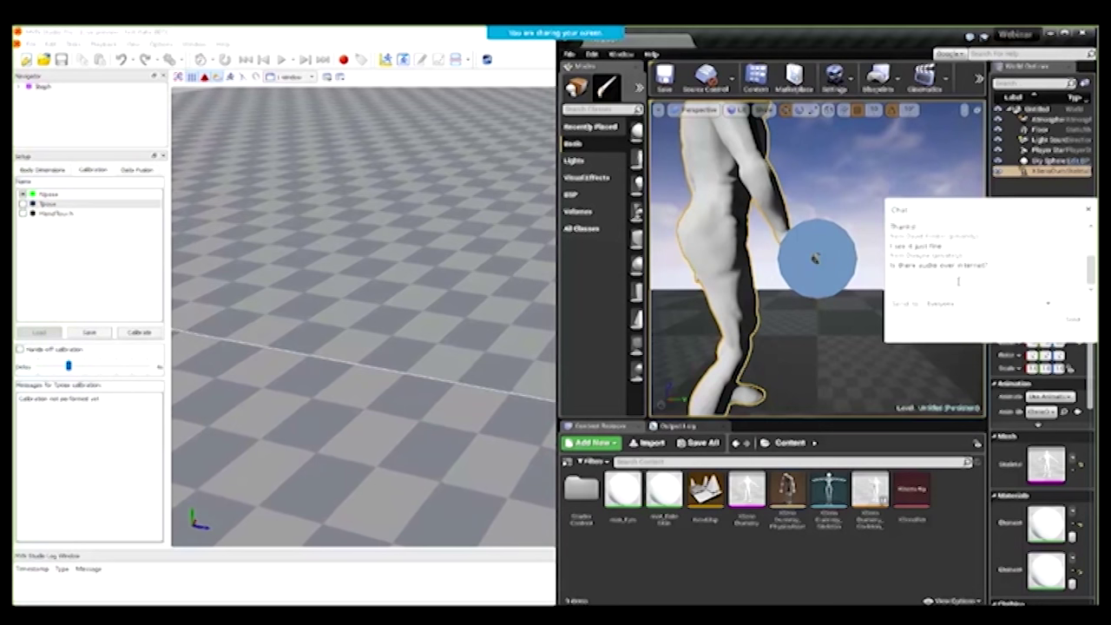
pyautogui.click(1087, 211)
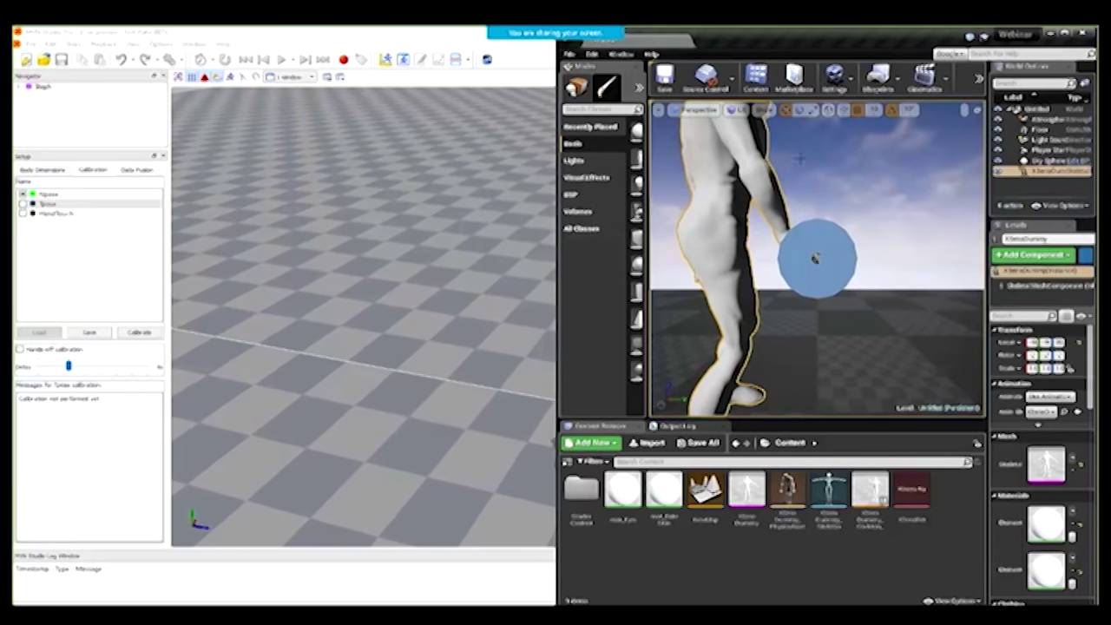
pyautogui.doubleClick(415, 33)
pyautogui.click(224, 44)
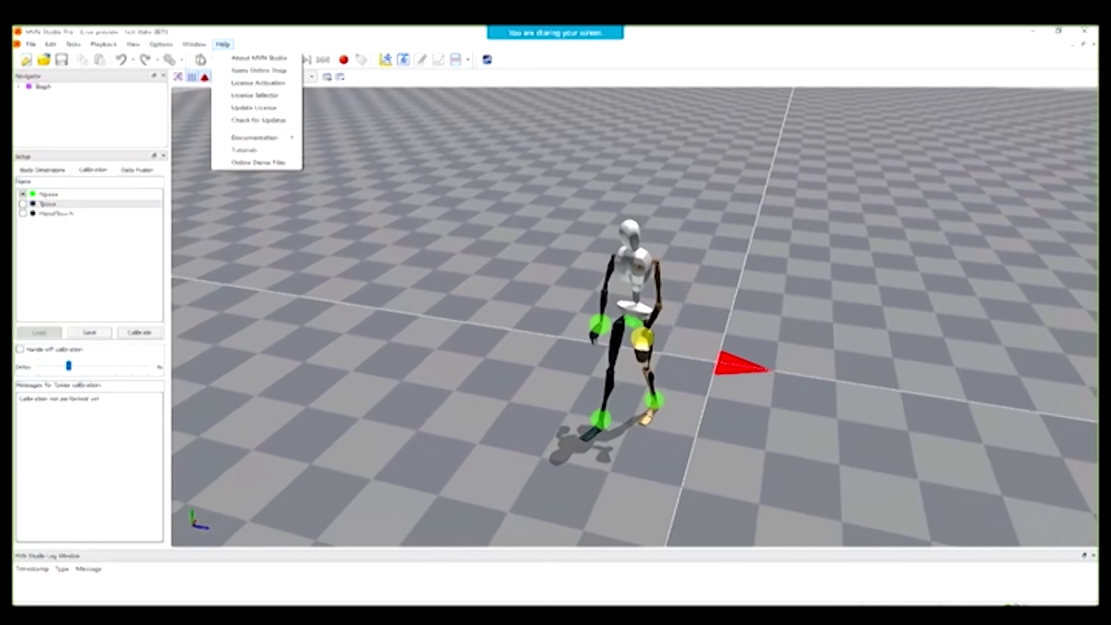
pyautogui.click(360, 38)
pyautogui.doubleClick(360, 38)
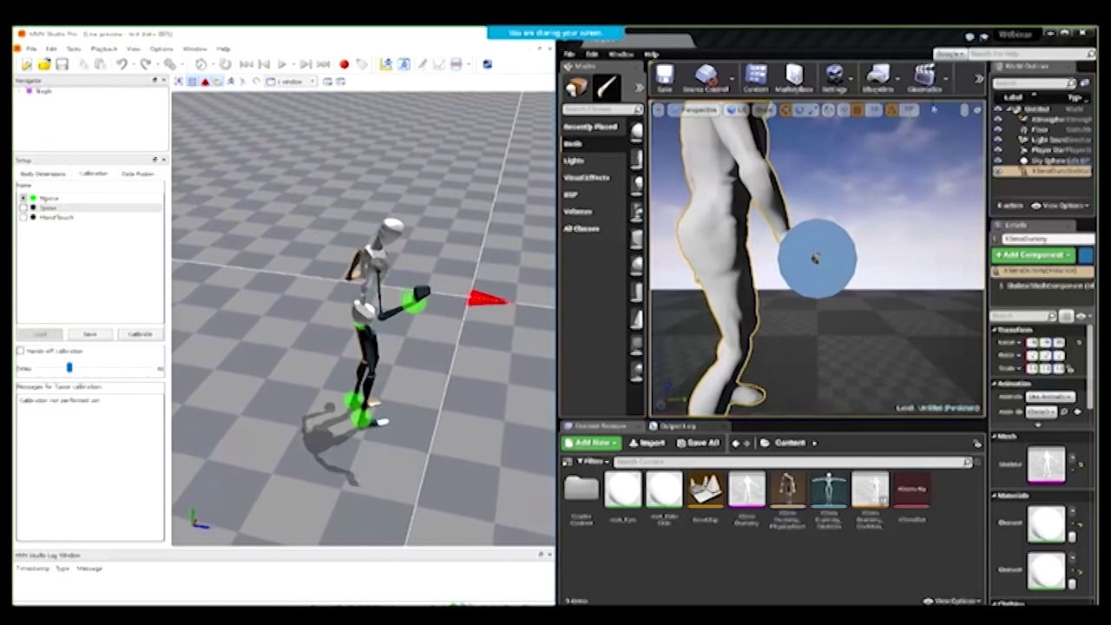
# Step: Play the Unreal level beside MVN Studio, move the camera to frame the live-streamed character, and stop the play session
pyautogui.click(979, 78)
pyautogui.click(1003, 131)
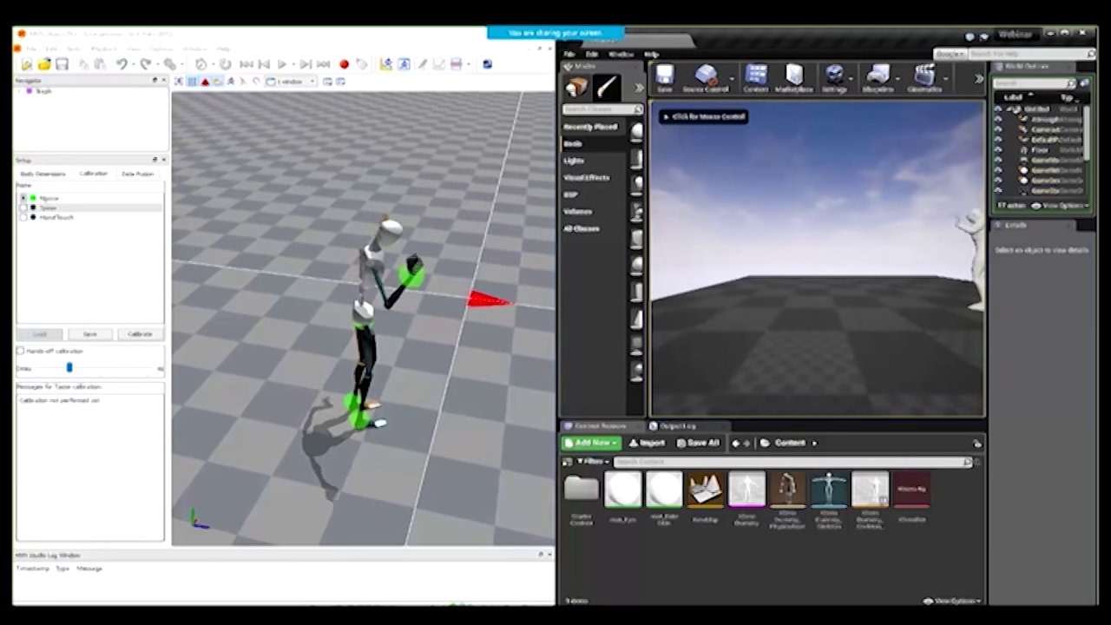
pyautogui.click(818, 261)
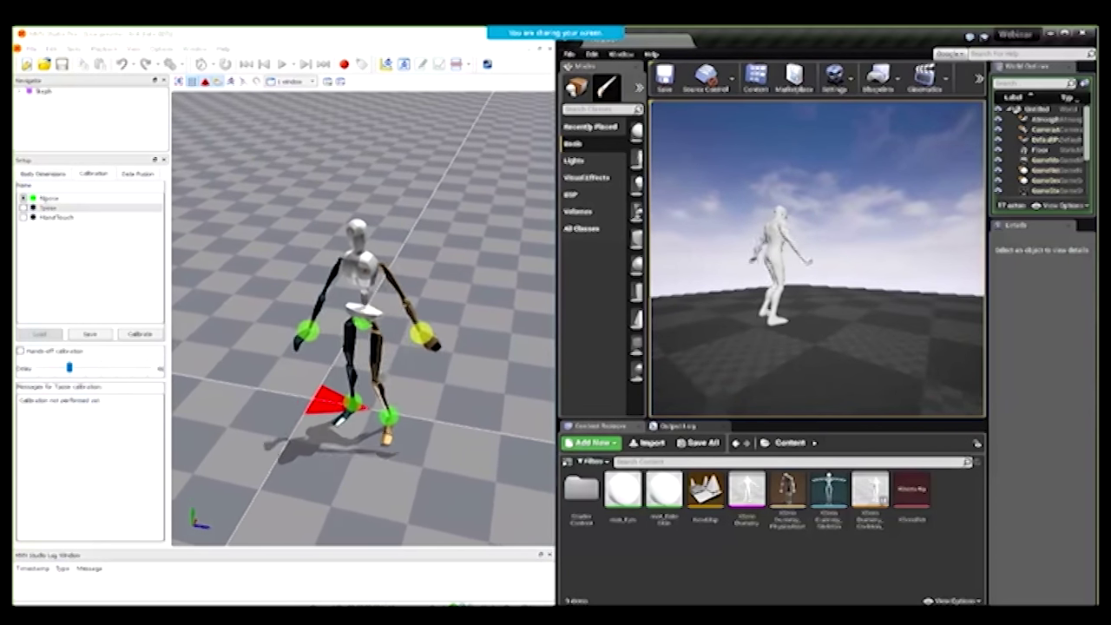
pyautogui.press('Escape')
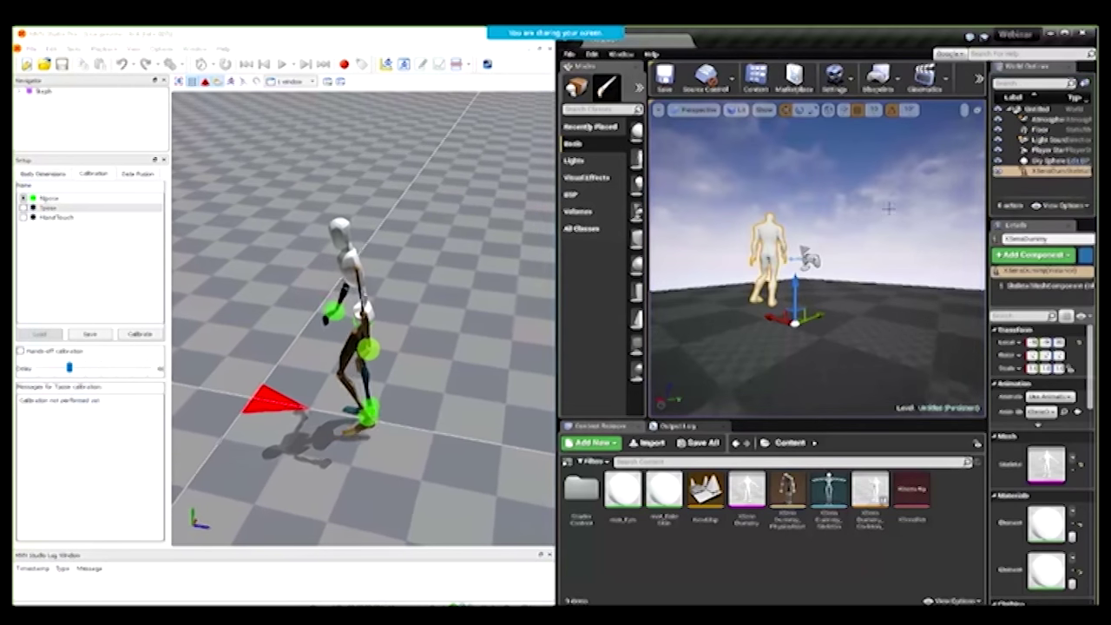
# Step: Minimize Unreal Editor, expand MVN Studio to the full screen and view the live character from the front
pyautogui.click(1053, 37)
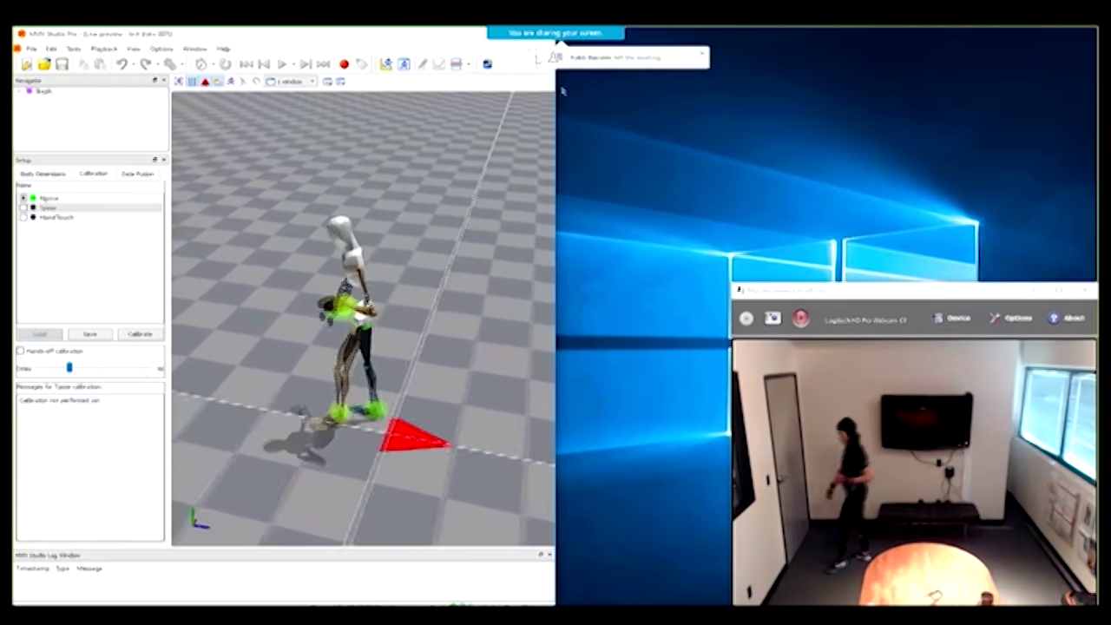
pyautogui.moveTo(556, 280); pyautogui.dragTo(665, 280)
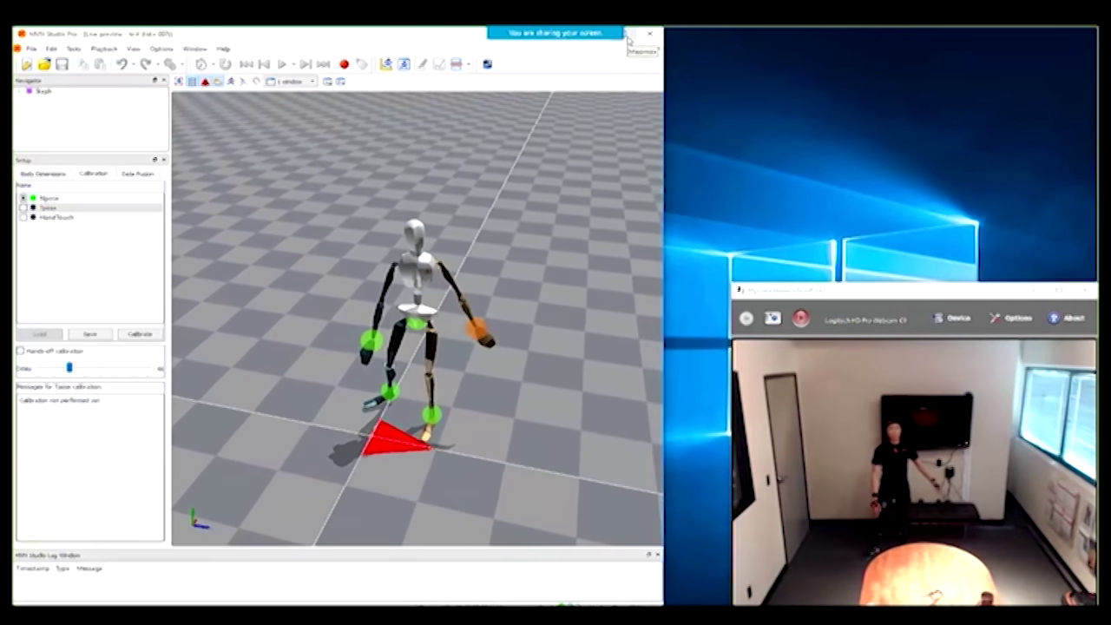
pyautogui.click(628, 34)
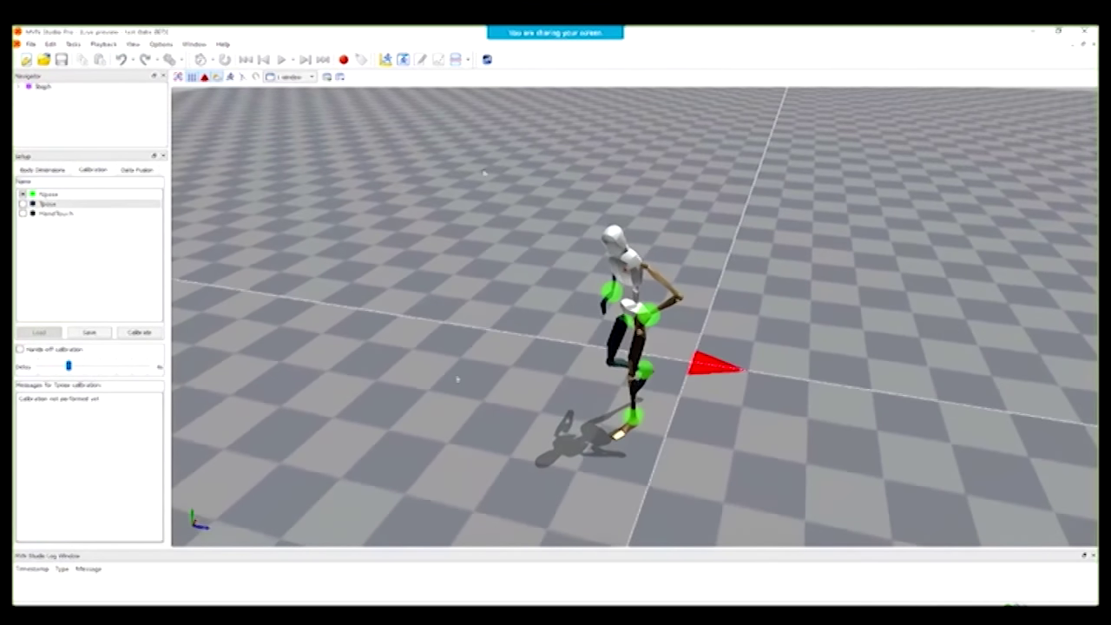
pyautogui.moveTo(556, 33)
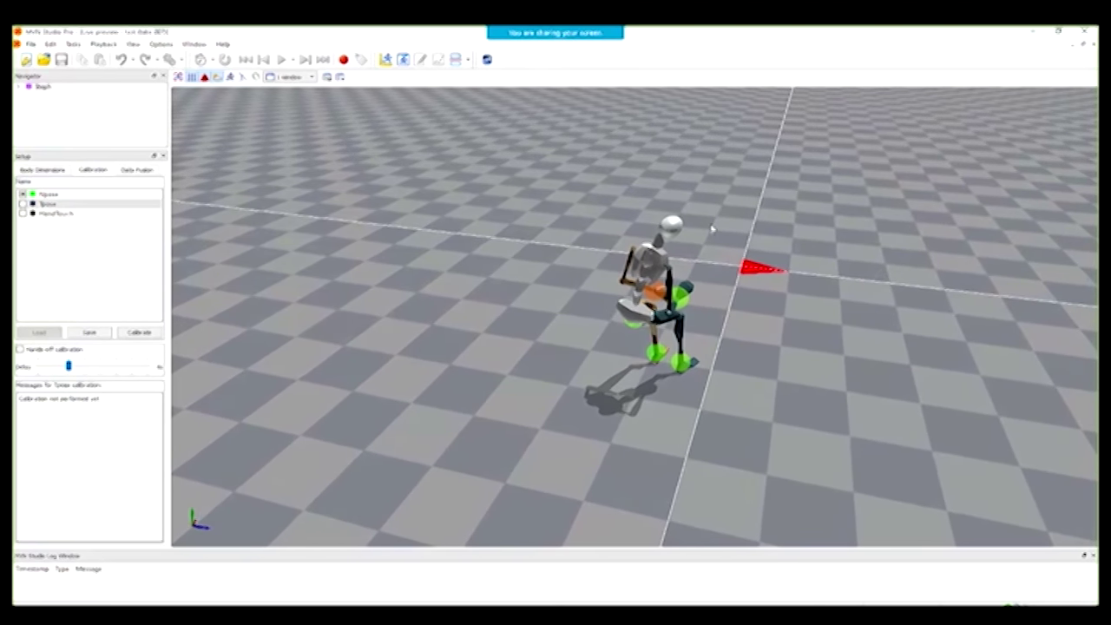
pyautogui.moveTo(715, 377); pyautogui.dragTo(686, 386)
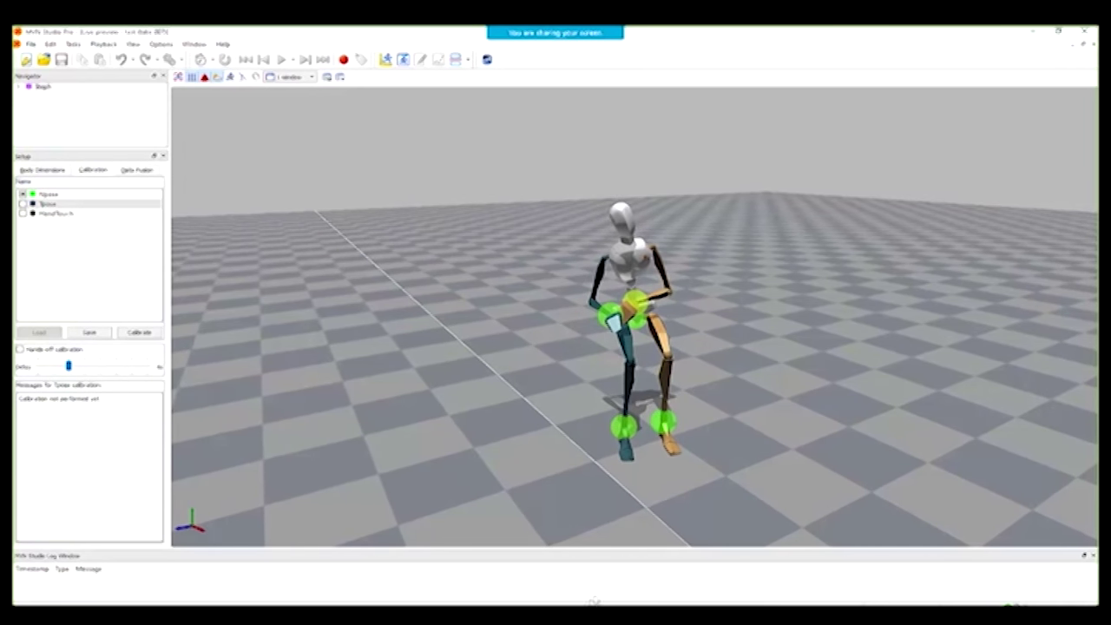
# Step: Switch to Notepad, copy the technical and sales contact details, and minimize the note
pyautogui.moveTo(580, 612)
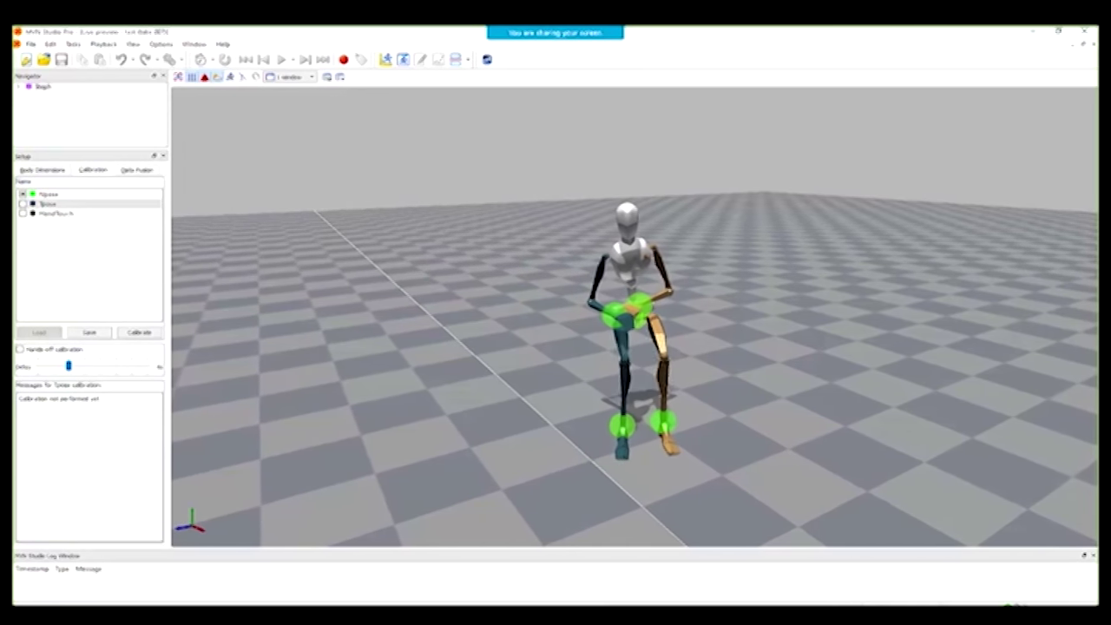
pyautogui.hotkey('alt', 'Tab')
pyautogui.moveTo(305, 365); pyautogui.dragTo(172, 304)
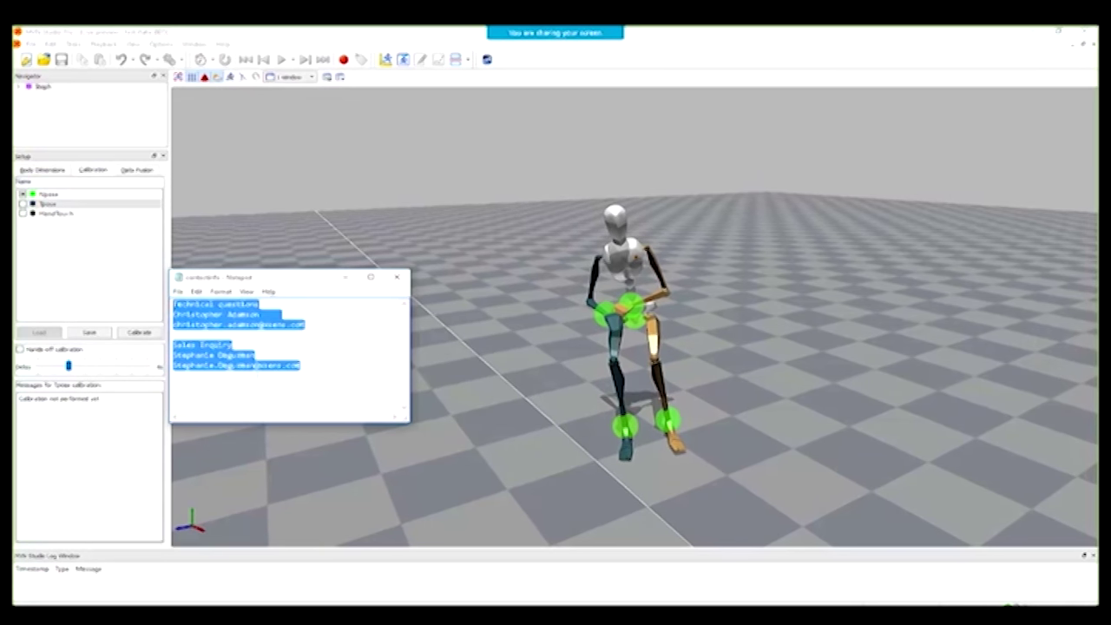
pyautogui.click(345, 278)
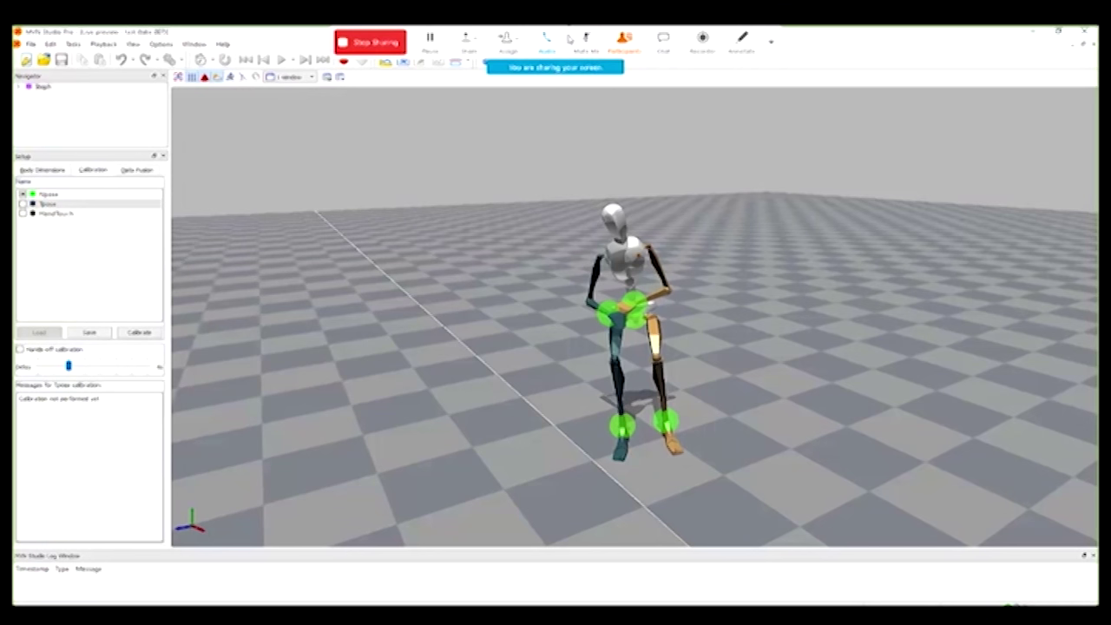
# Step: Open the meeting chat, send the copied contact details to everyone and check the posted message
pyautogui.click(663, 41)
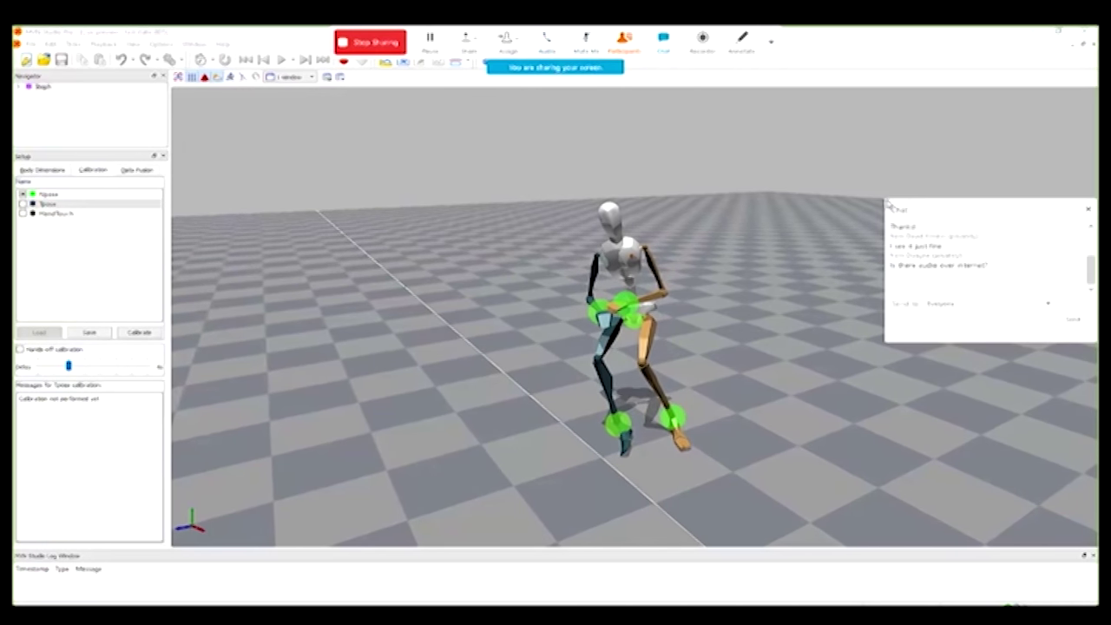
pyautogui.moveTo(888, 203); pyautogui.dragTo(554, 94)
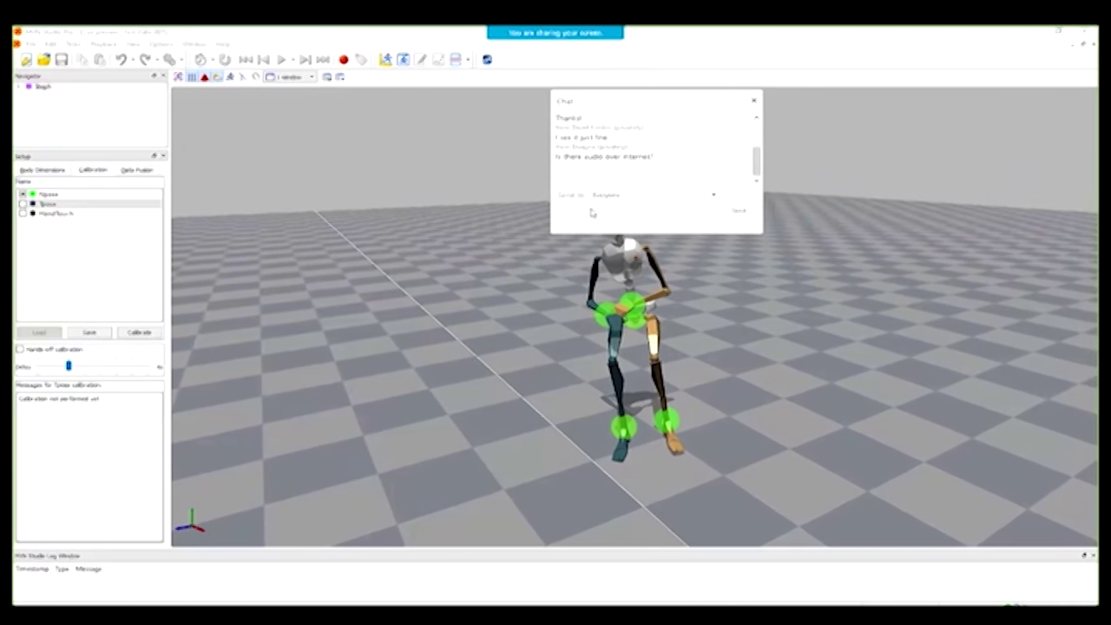
pyautogui.click(744, 212)
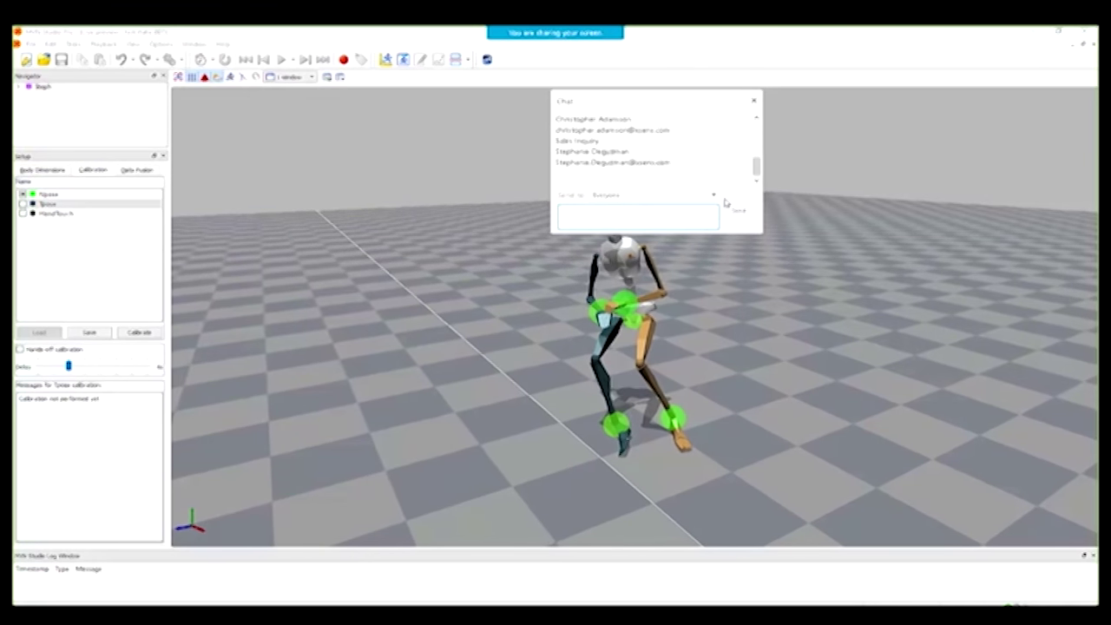
pyautogui.scroll(1, 676, 179)
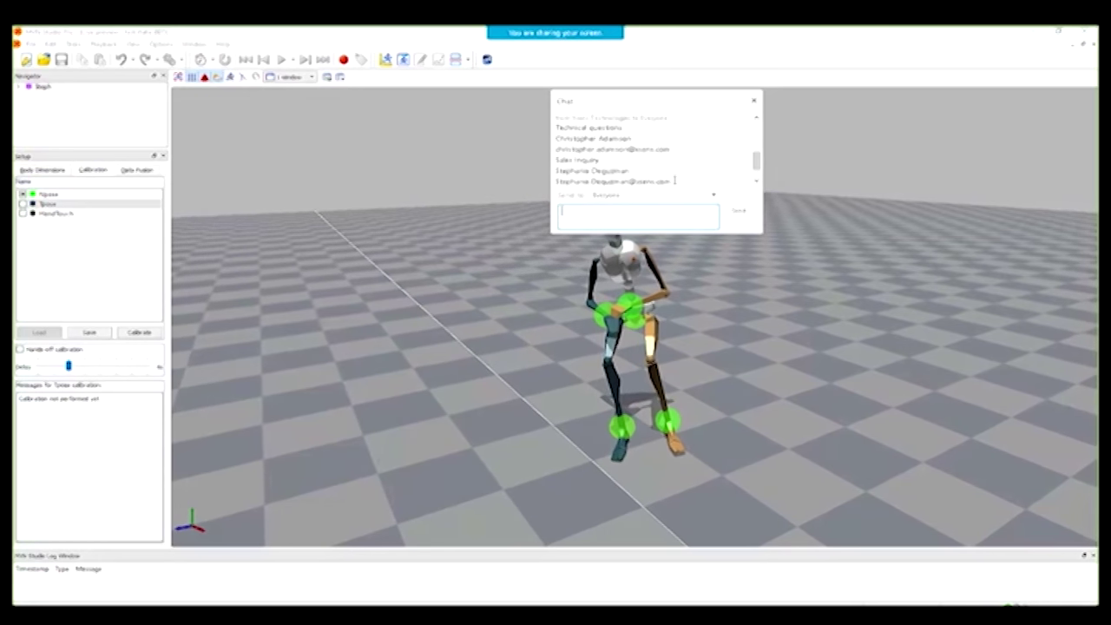
pyautogui.scroll(-2, 673, 170)
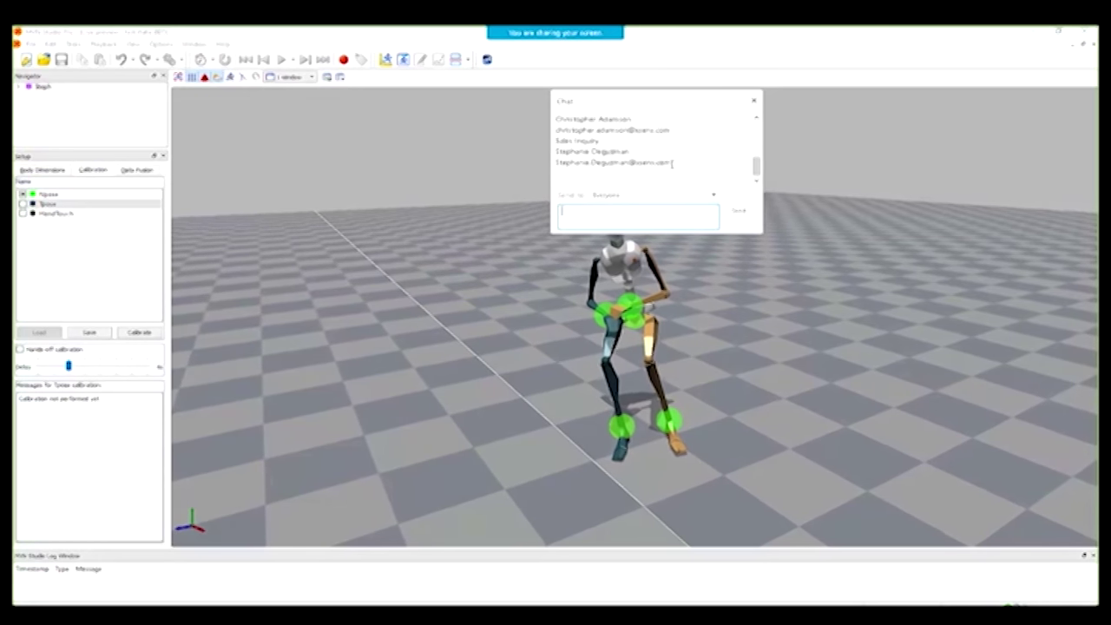
# Step: Set the chat recipient to Everyone and make the chat window taller
pyautogui.click(671, 196)
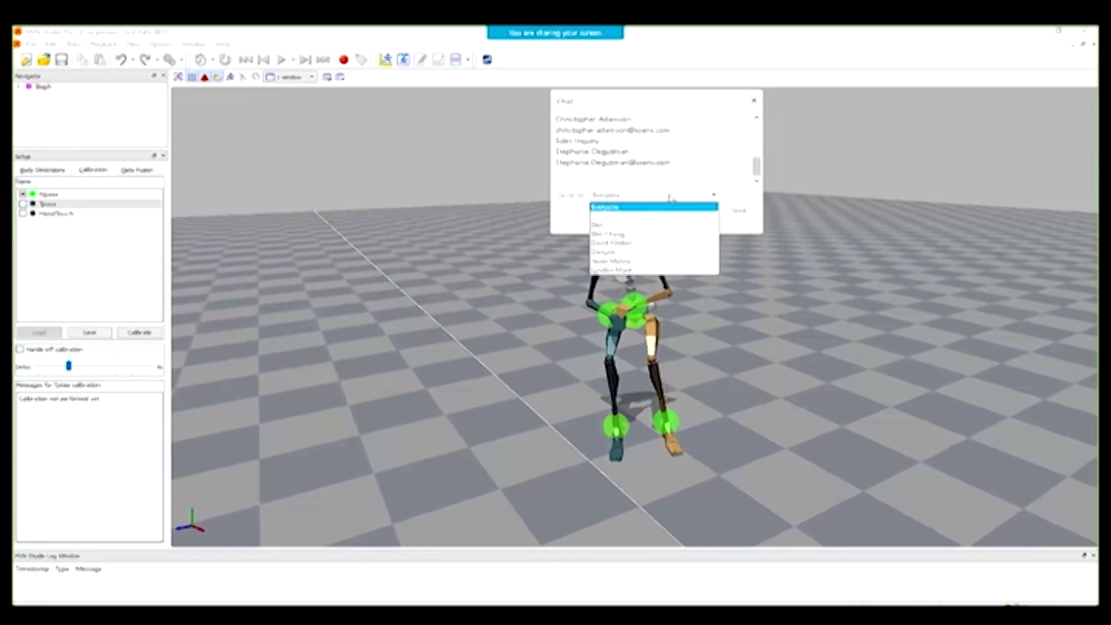
pyautogui.click(670, 208)
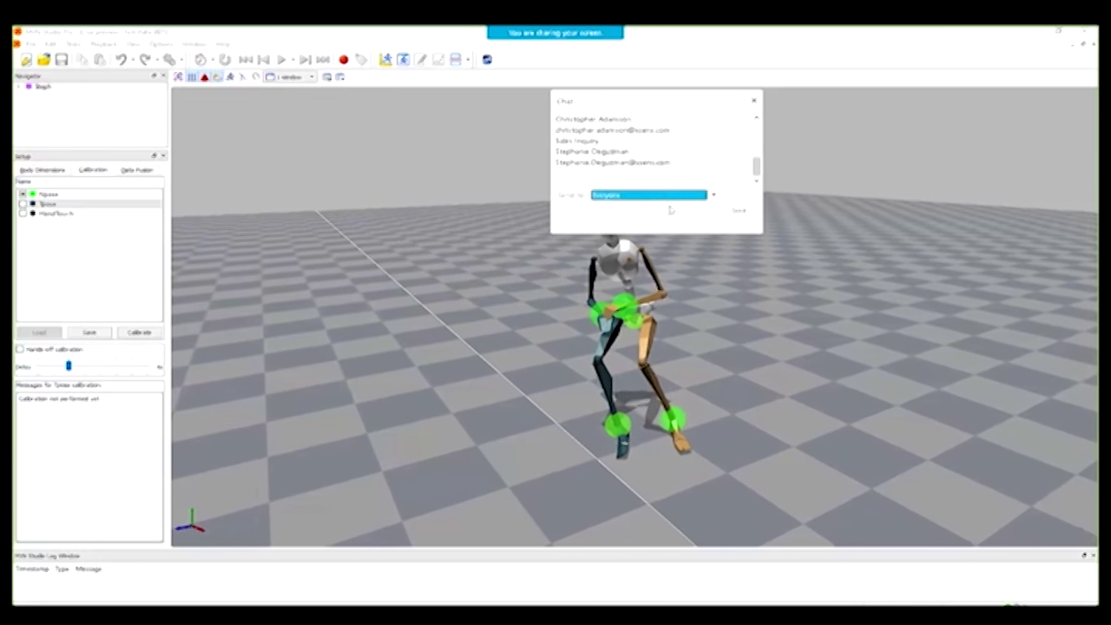
pyautogui.moveTo(761, 233); pyautogui.dragTo(761, 263)
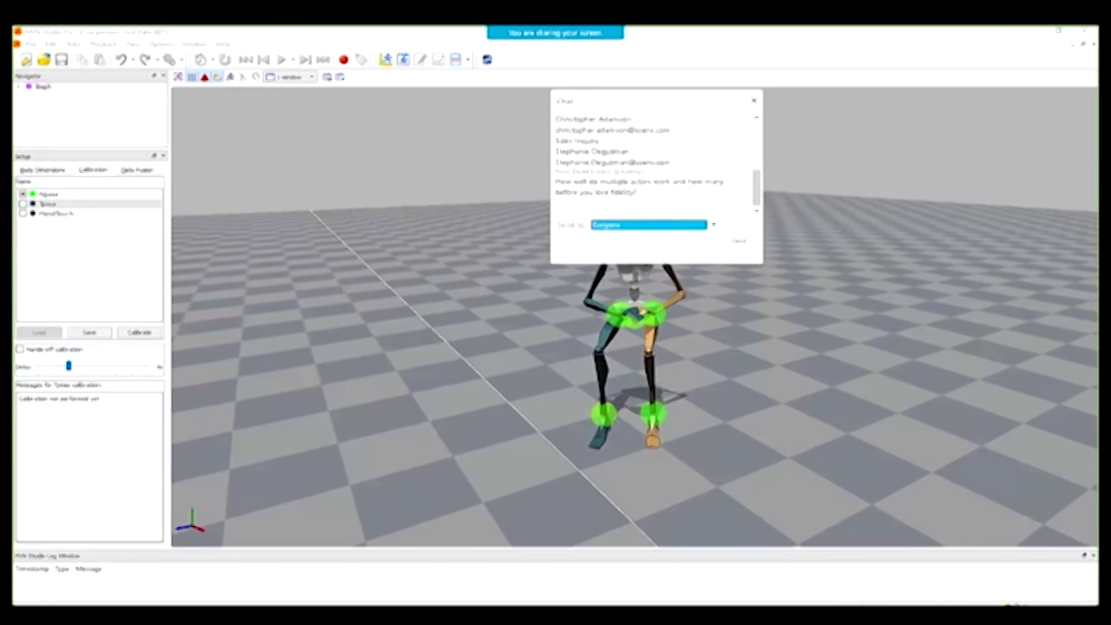
# Step: Switch to the PowerPoint Demo slide, and examine the actor's body dimension fields back in MVN Studio
pyautogui.hotkey('alt', 'Tab')
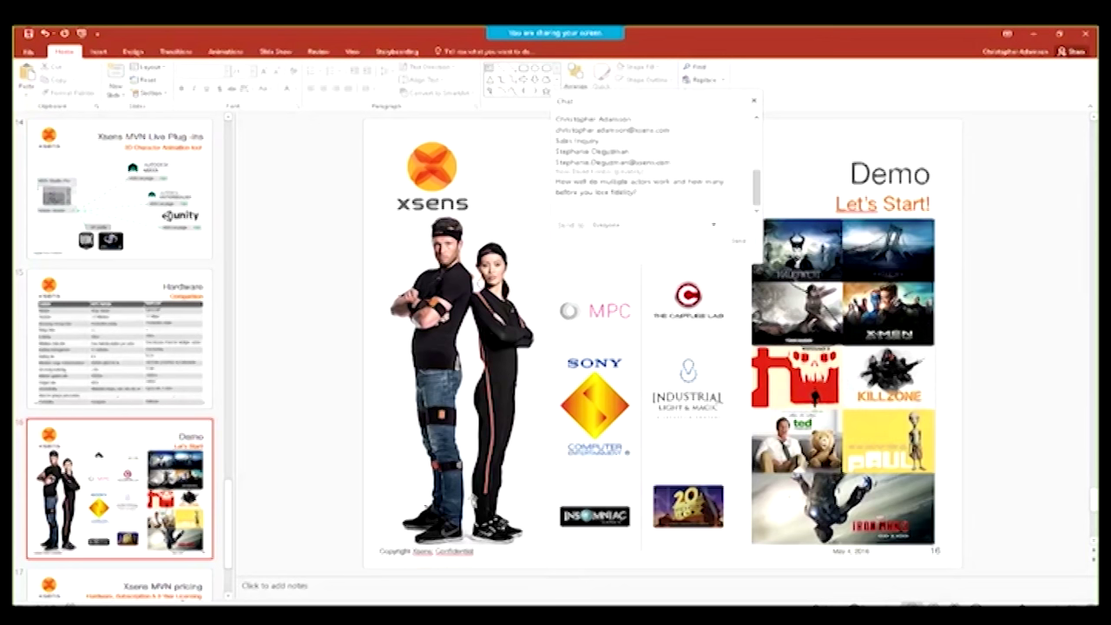
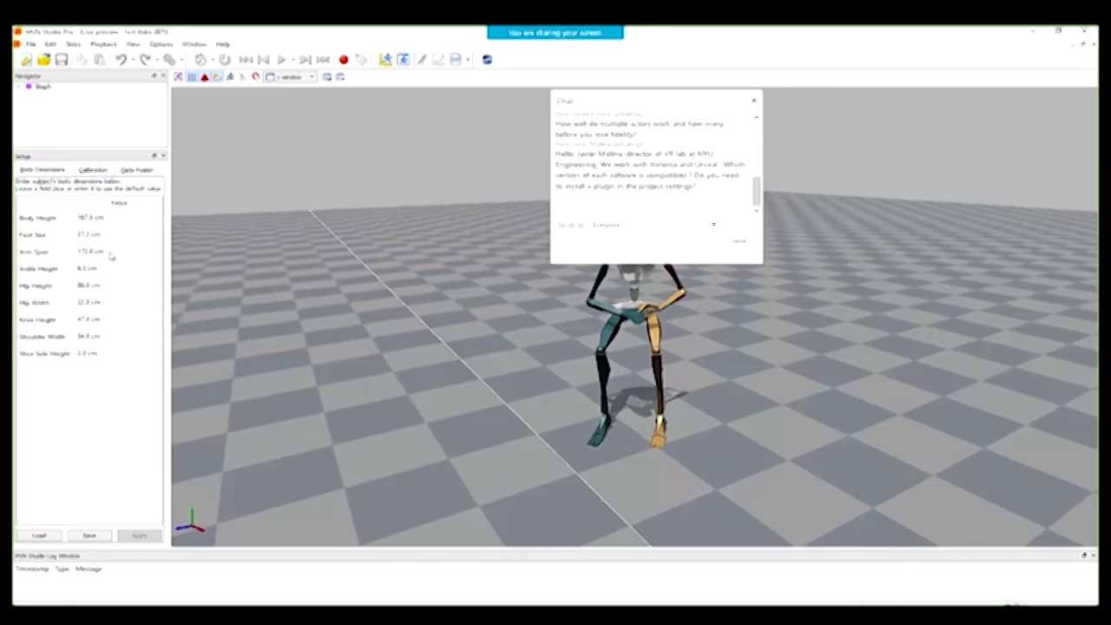
pyautogui.moveTo(112, 259)
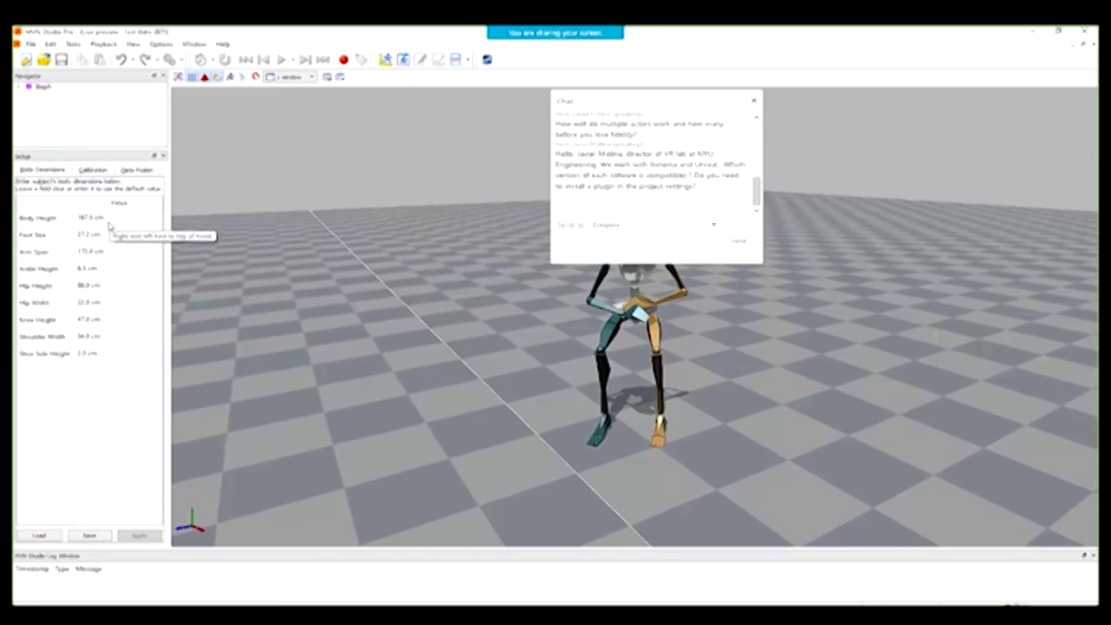
pyautogui.moveTo(95, 233)
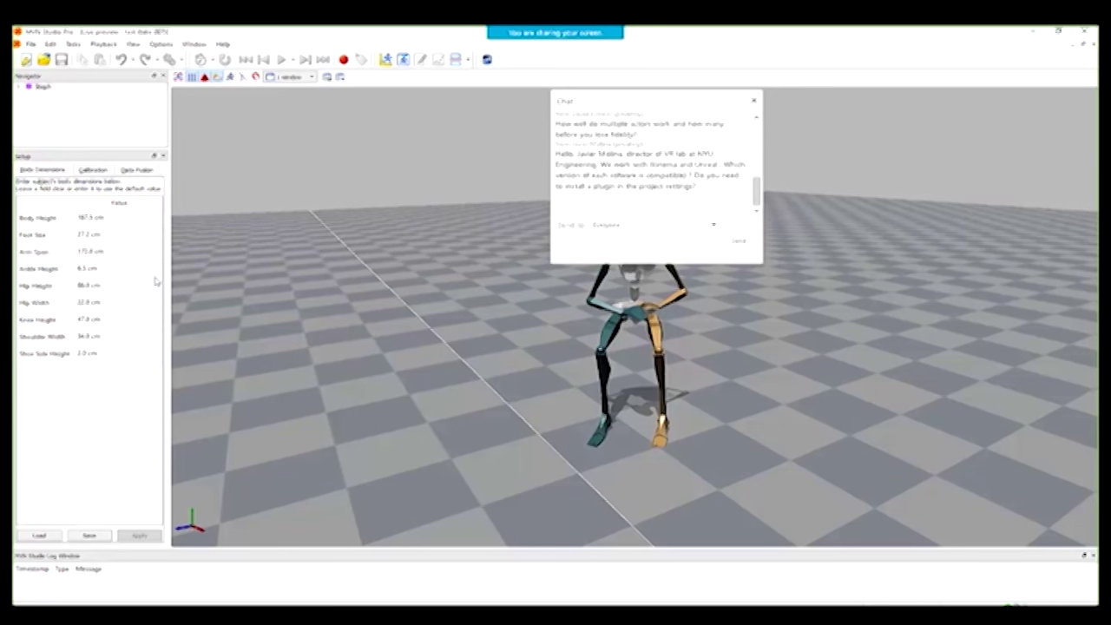
pyautogui.click(584, 249)
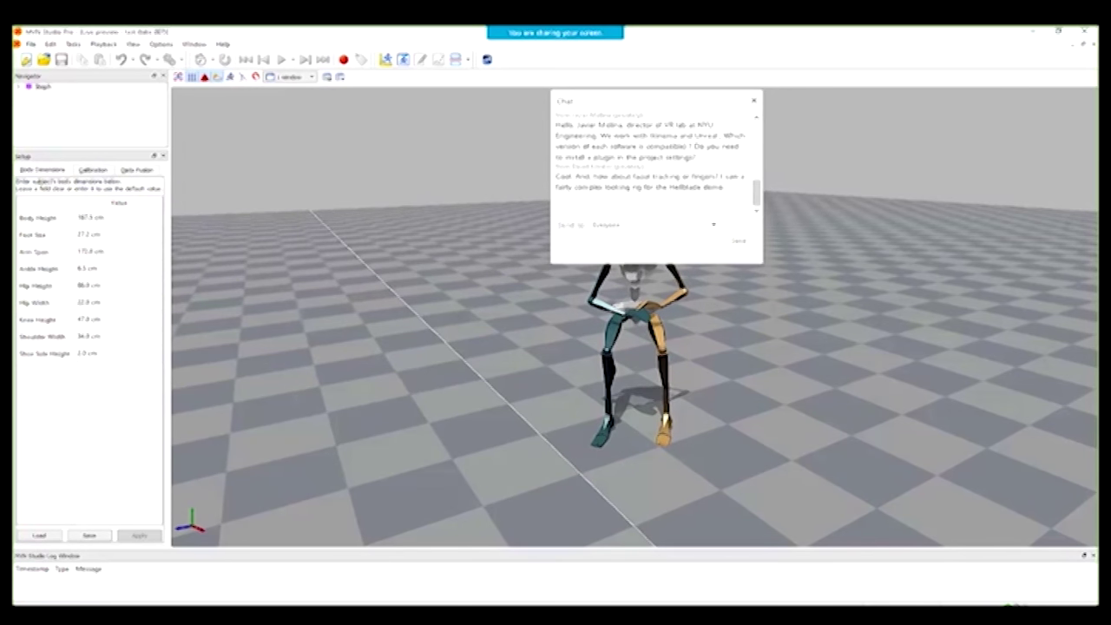
# Step: Switch to Unreal Editor, maximize its window to show the level, and return to MVN Studio
pyautogui.hotkey('alt', 'Tab')
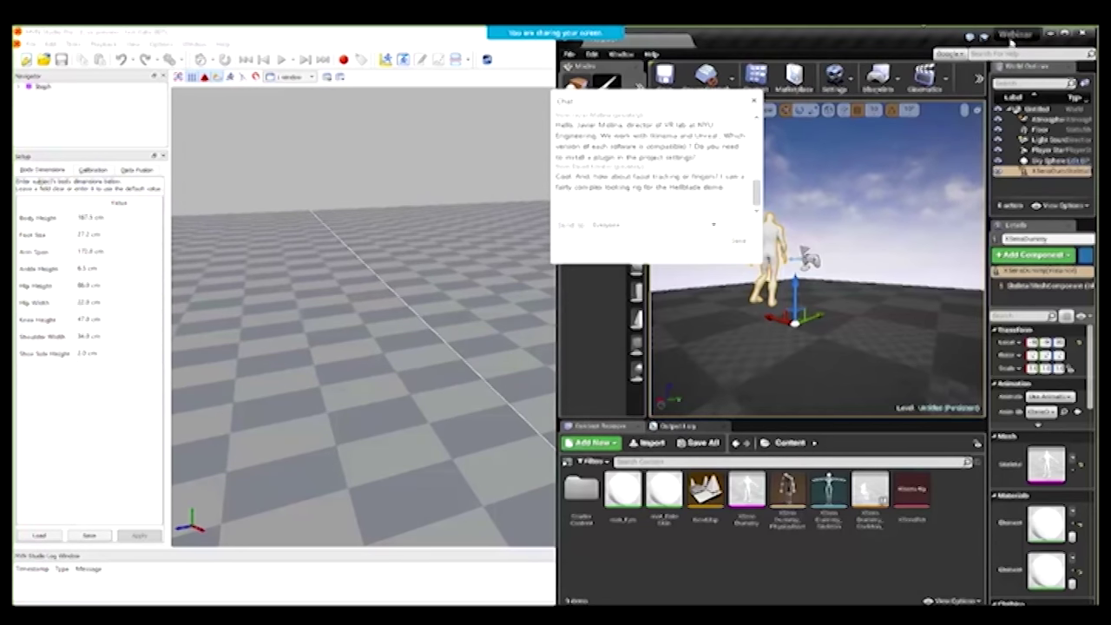
pyautogui.click(1068, 35)
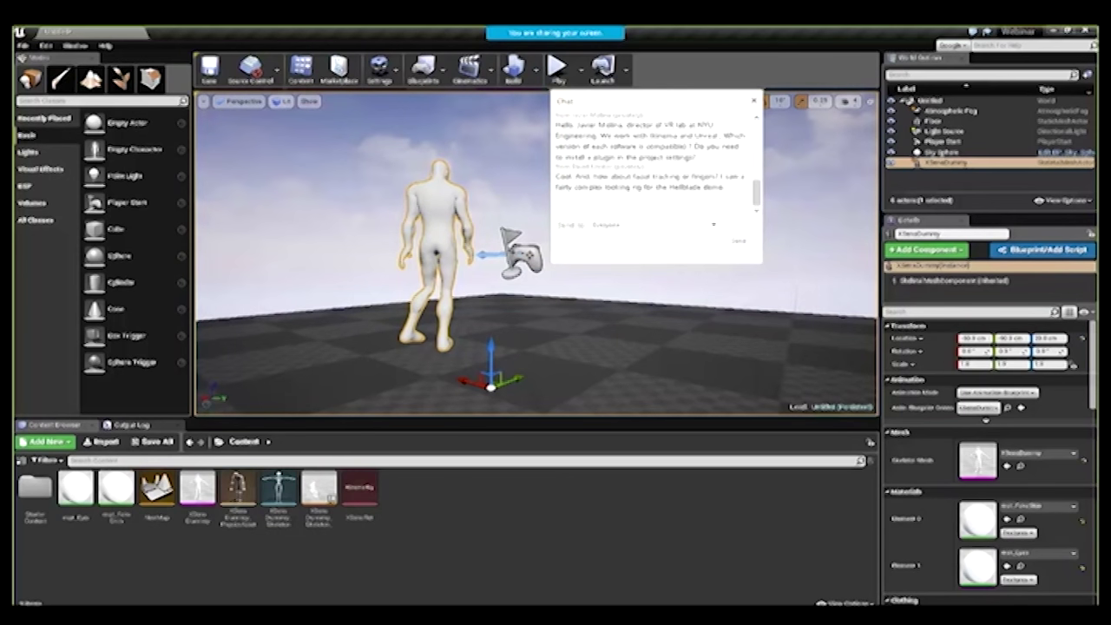
pyautogui.hotkey('alt', 'Tab')
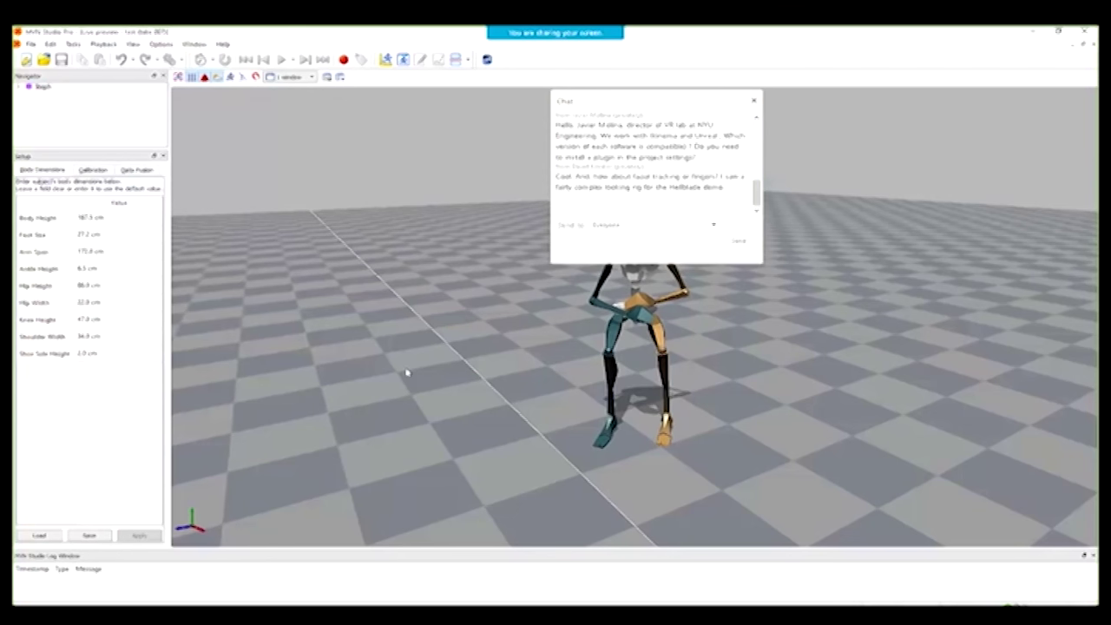
# Step: Switch to Unreal Editor and check the IKinema LiveAction plugin among the built-in Animation plugins
pyautogui.click(1027, 34)
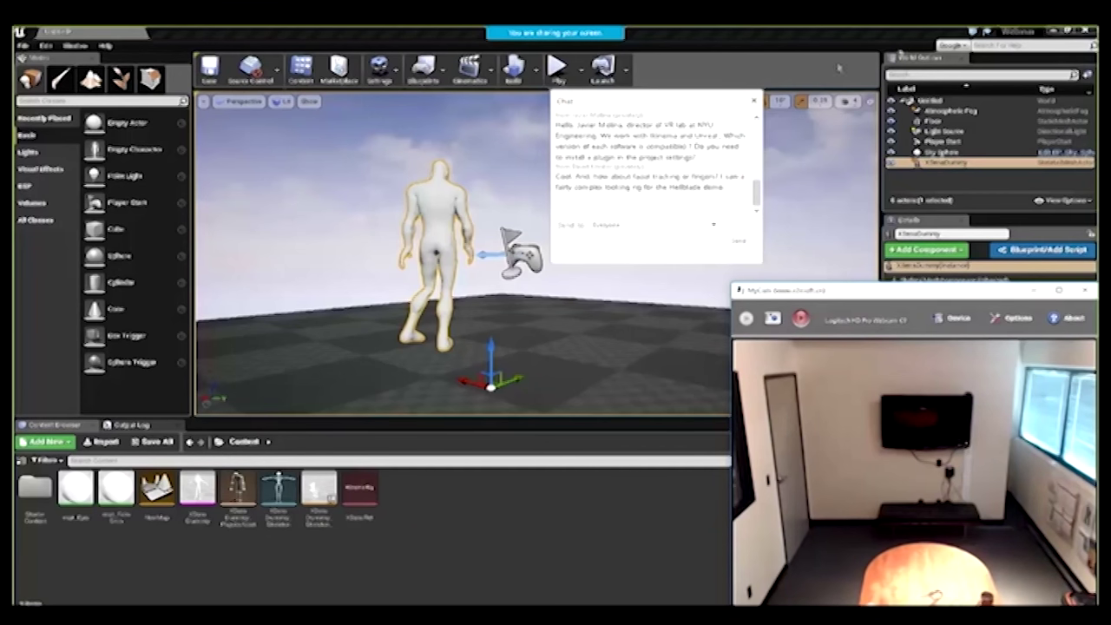
pyautogui.click(338, 41)
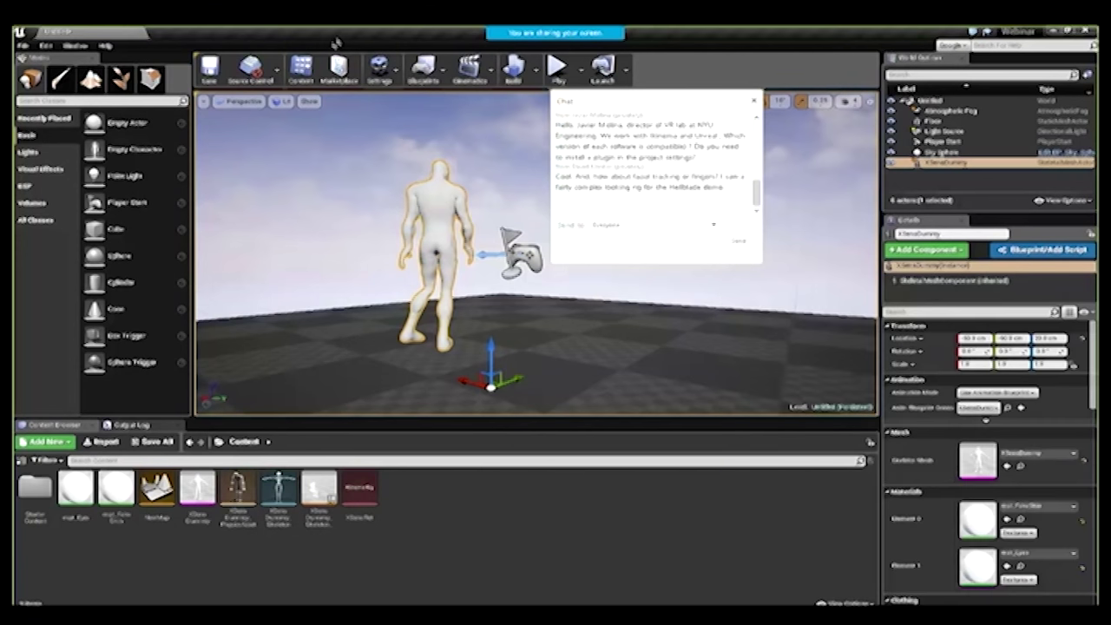
pyautogui.click(75, 45)
pyautogui.moveTo(45, 45)
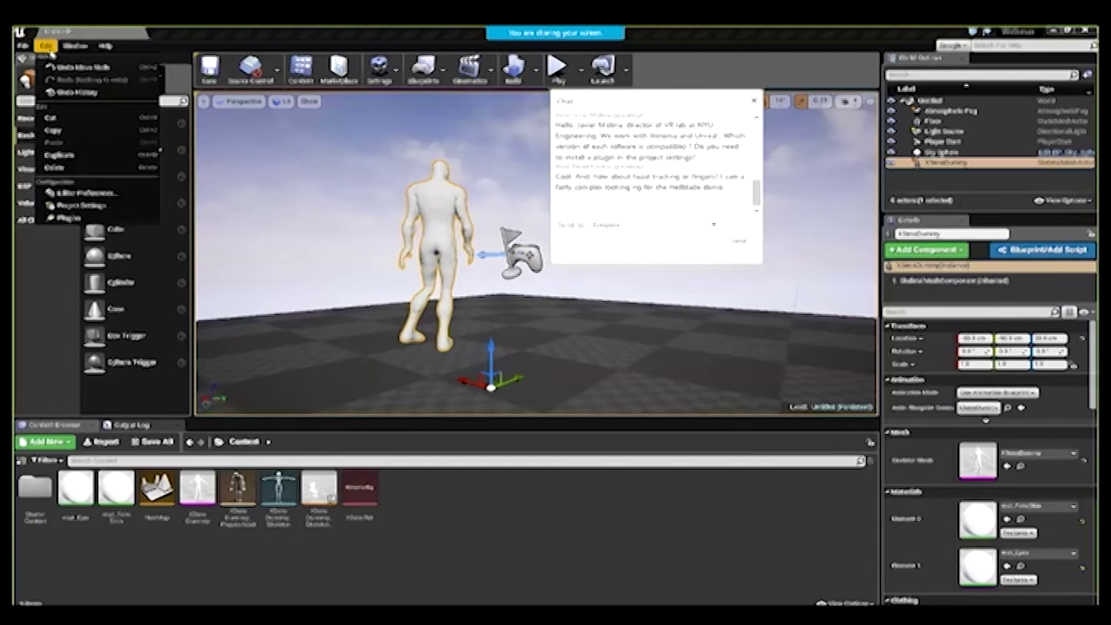
pyautogui.click(65, 218)
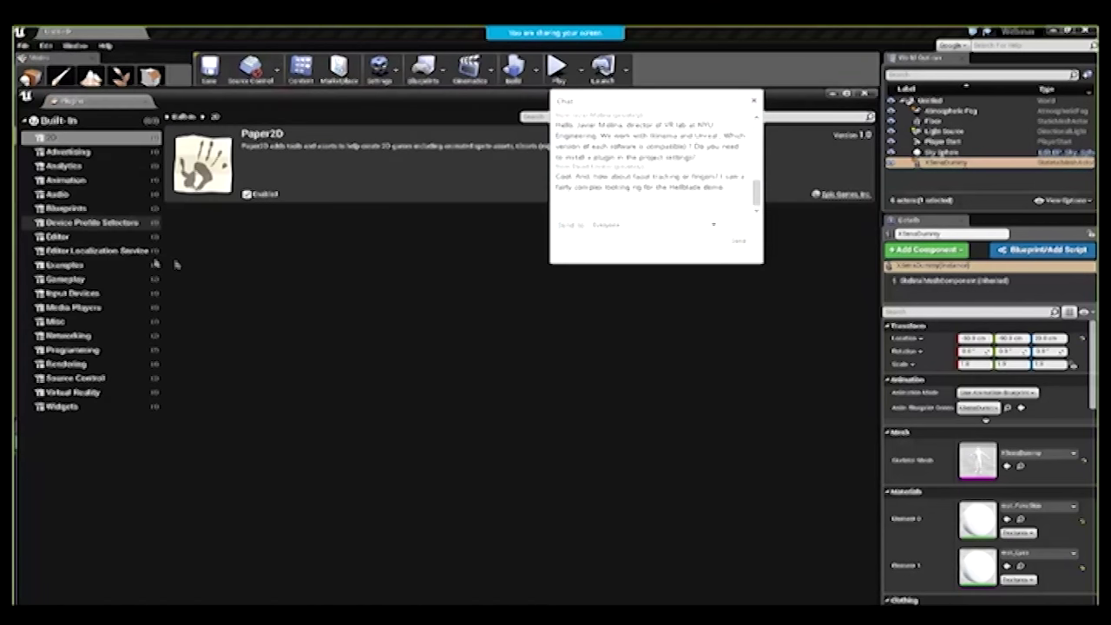
pyautogui.click(102, 181)
pyautogui.click(246, 195)
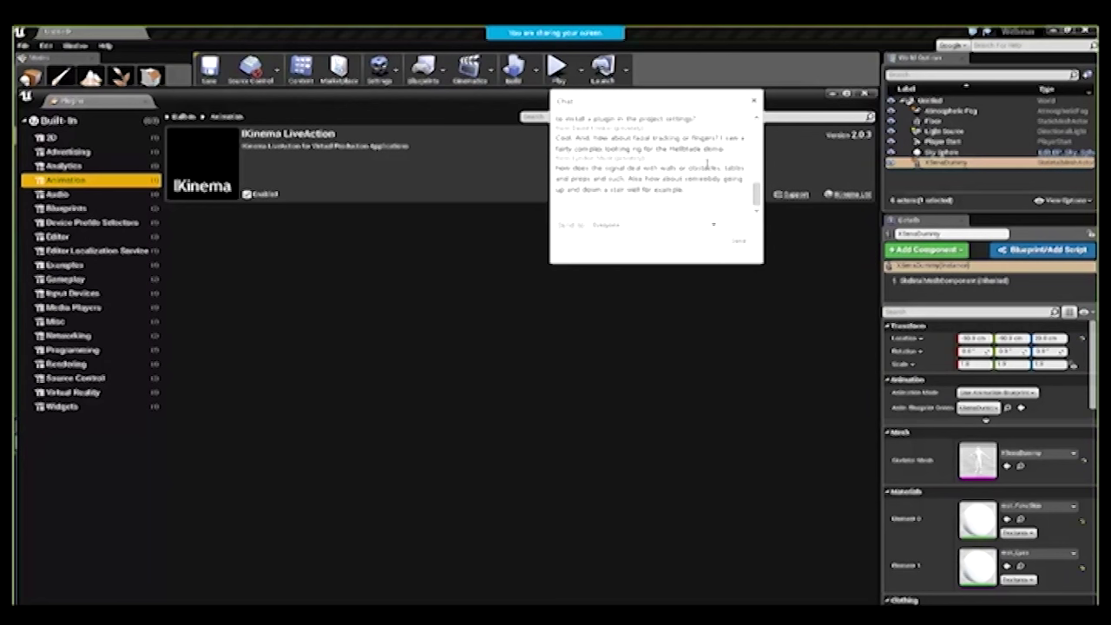
# Step: Read the participants' questions in the meeting chat, from the earlier ones to the most recent
pyautogui.click(757, 122)
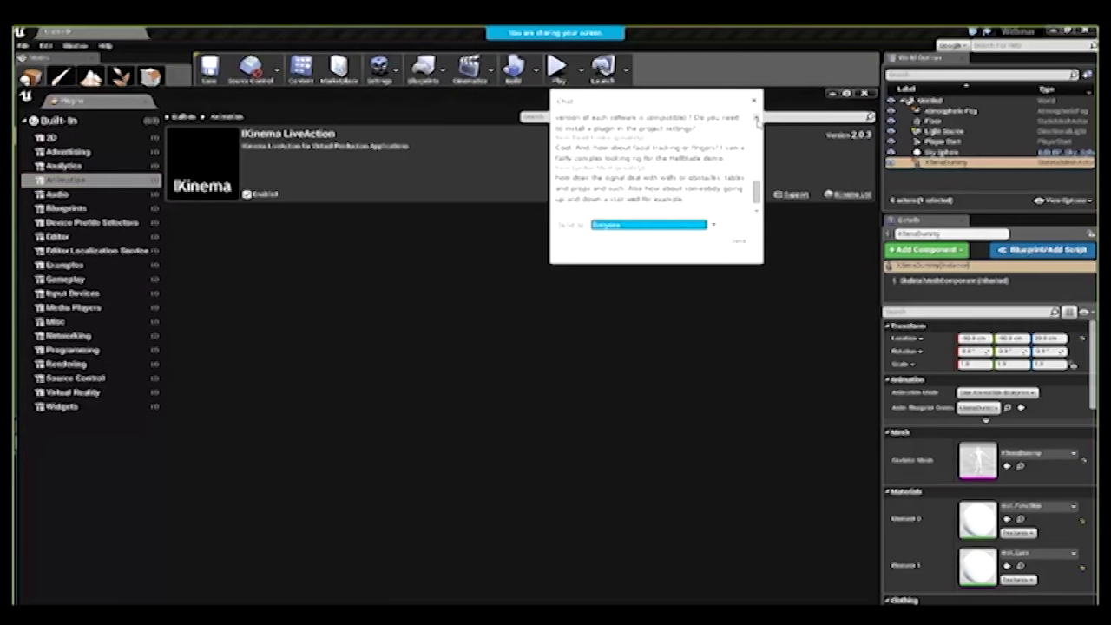
pyautogui.scroll(3, 758, 121)
pyautogui.click(757, 122)
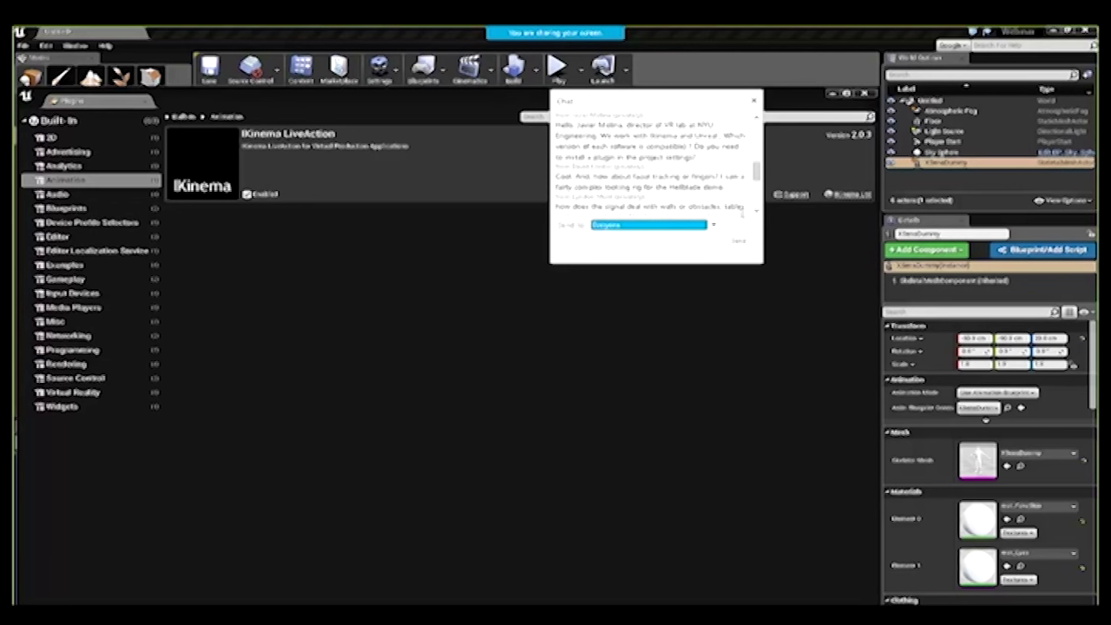
pyautogui.click(757, 211)
pyautogui.click(757, 211)
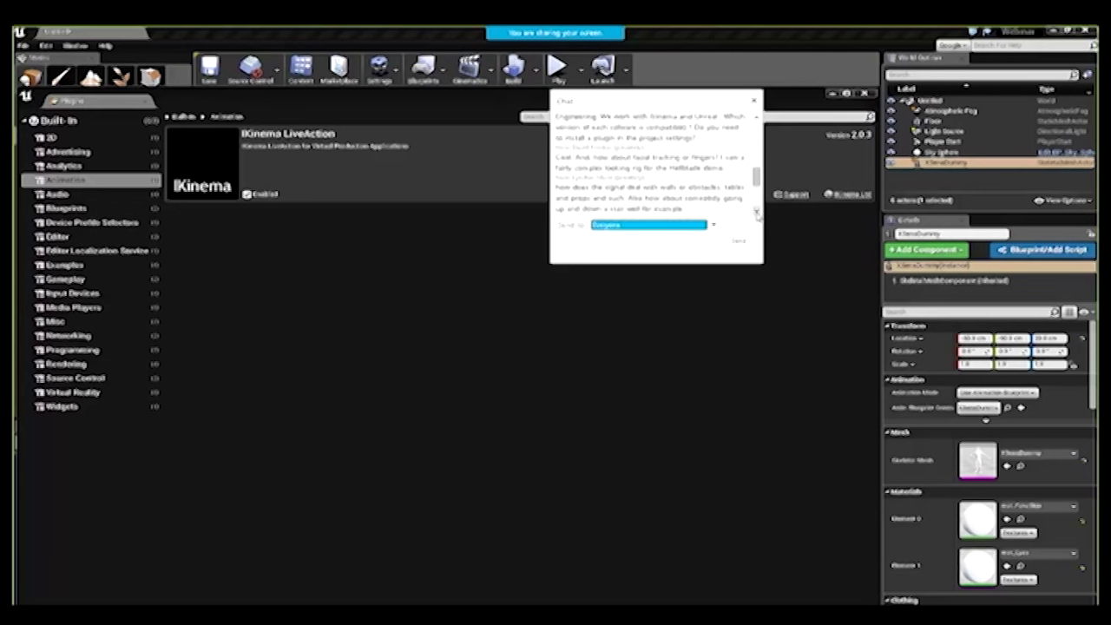
pyautogui.click(757, 213)
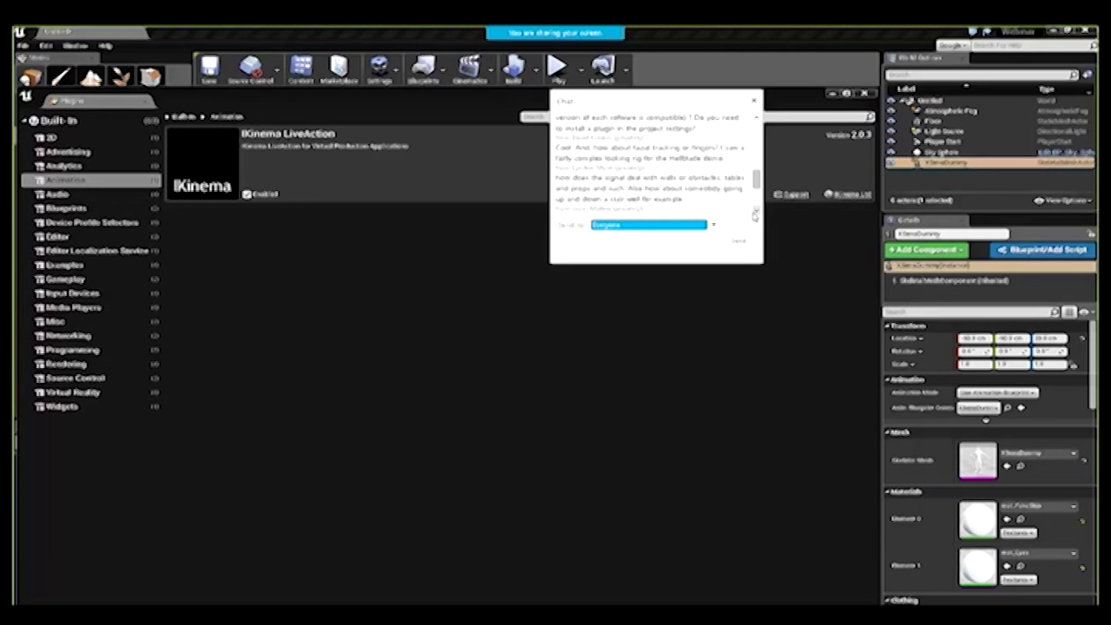
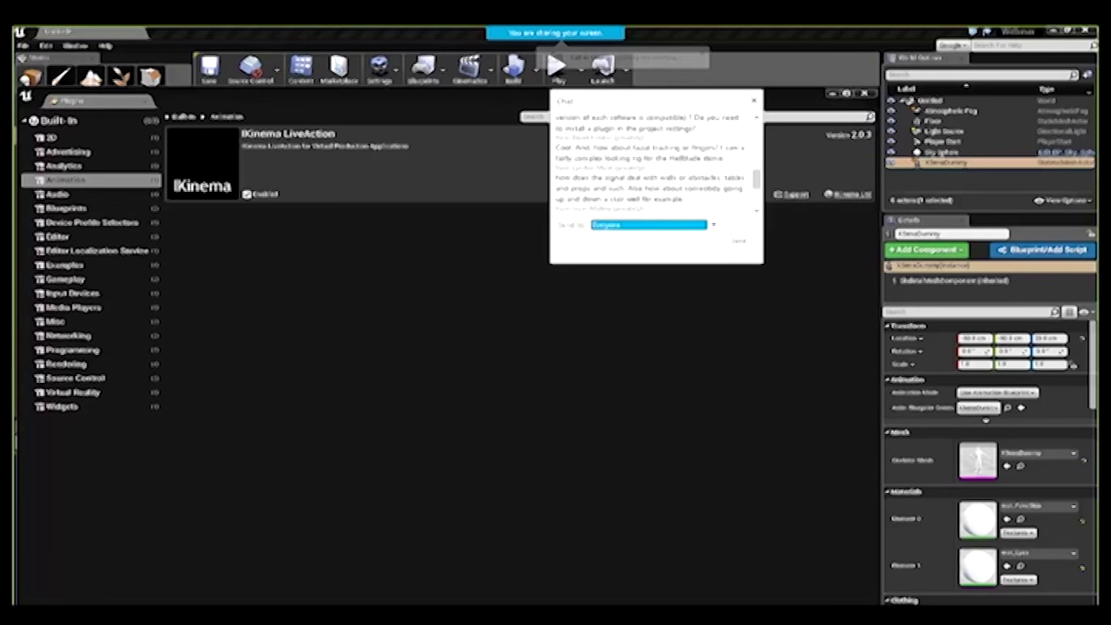
# Step: Bring MVN Studio and the webcam view to the front, move the chat window aside and read its newest questions
pyautogui.hotkey('alt', 'Tab')
pyautogui.hotkey('alt', 'Tab')
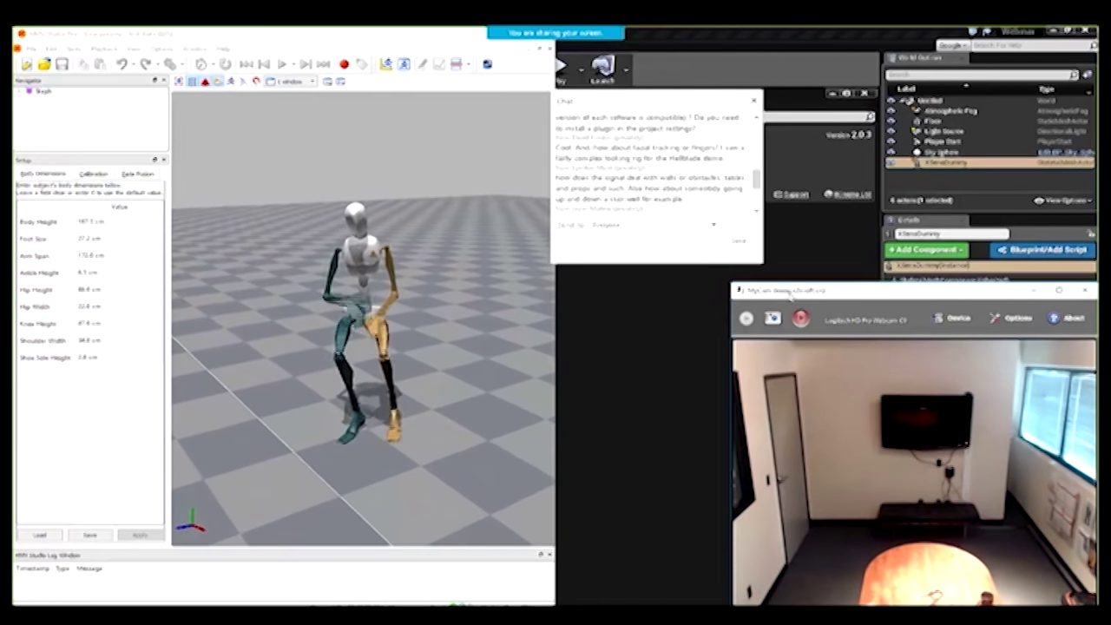
pyautogui.moveTo(631, 107); pyautogui.dragTo(649, 110)
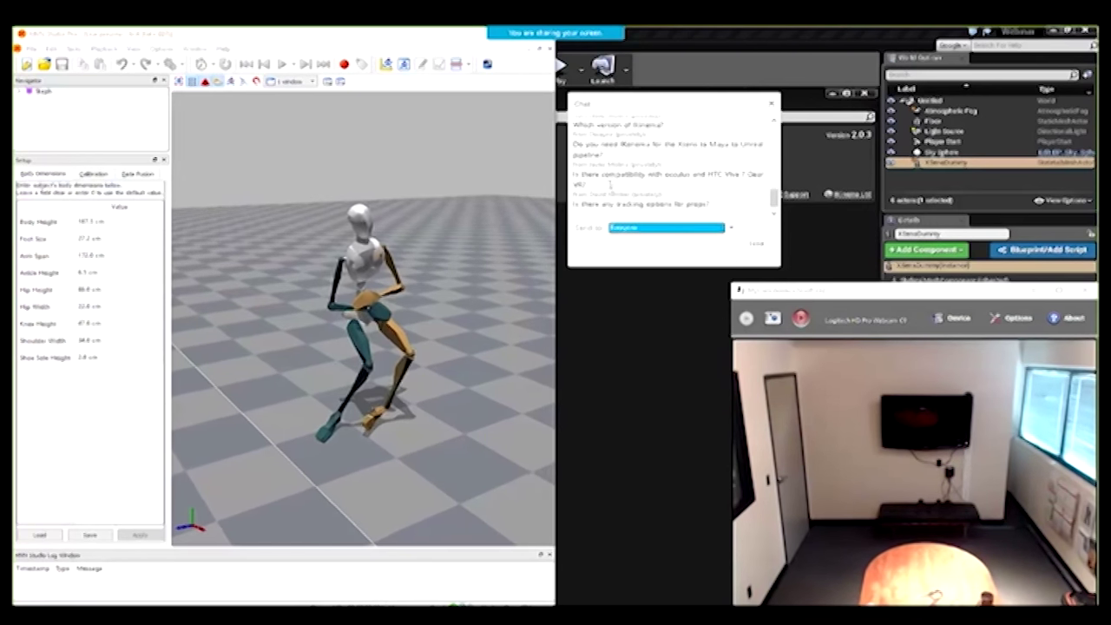
pyautogui.scroll(-1, 614, 185)
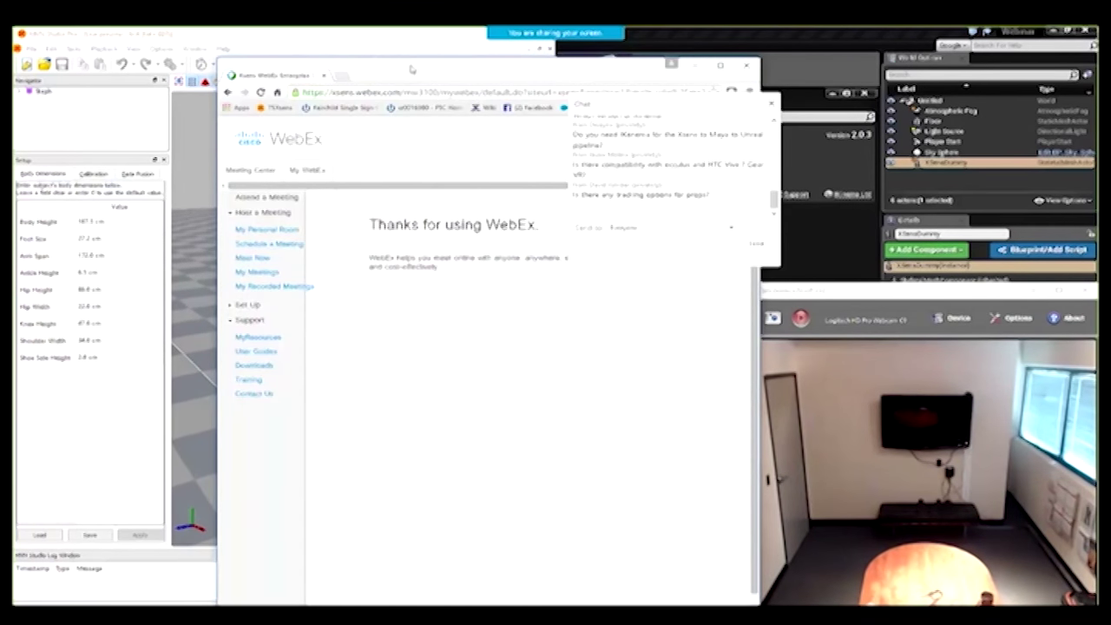
# Step: Switch to the web browser, open YouTube in a new tab and search for "vr xsens"
pyautogui.click(341, 75)
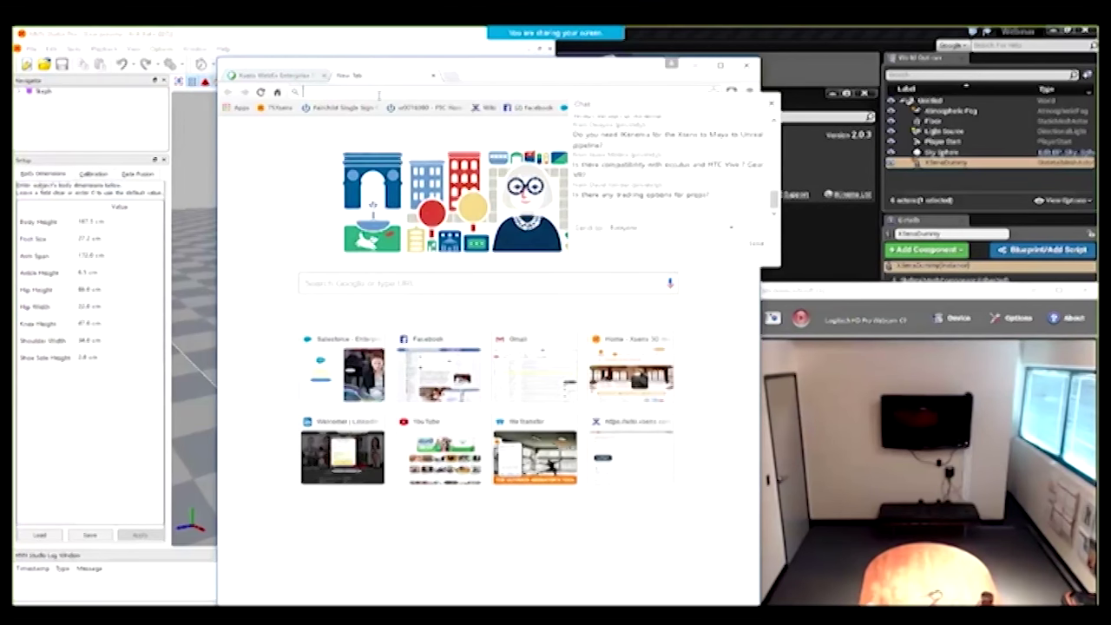
pyautogui.write('youtube')
pyautogui.press('Return')
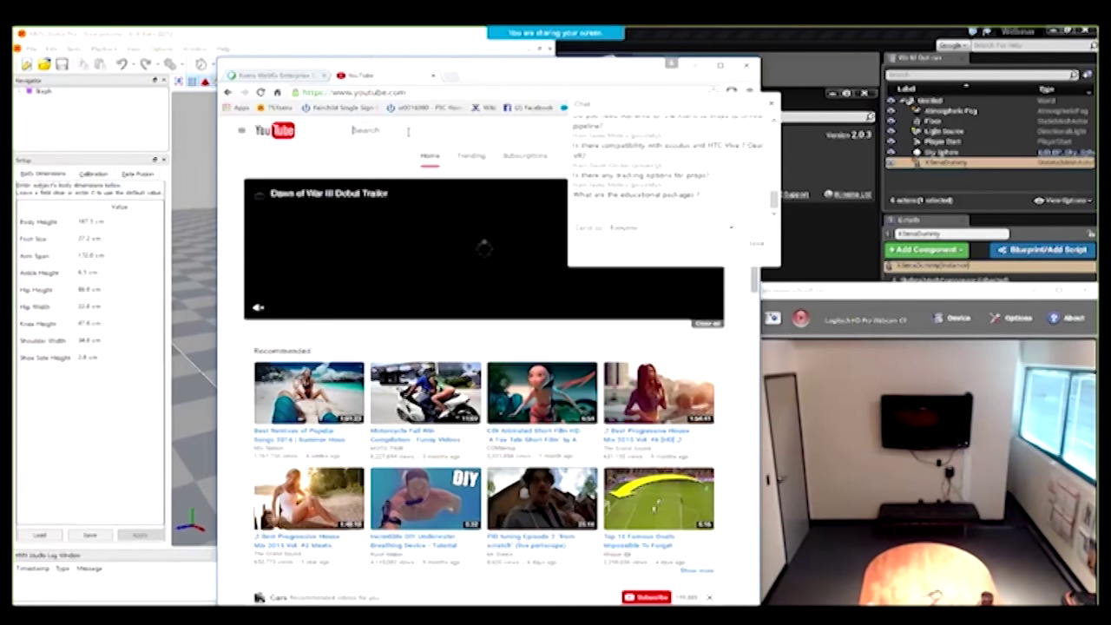
pyautogui.click(410, 132)
pyautogui.write('vr xsens')
pyautogui.press('Return')
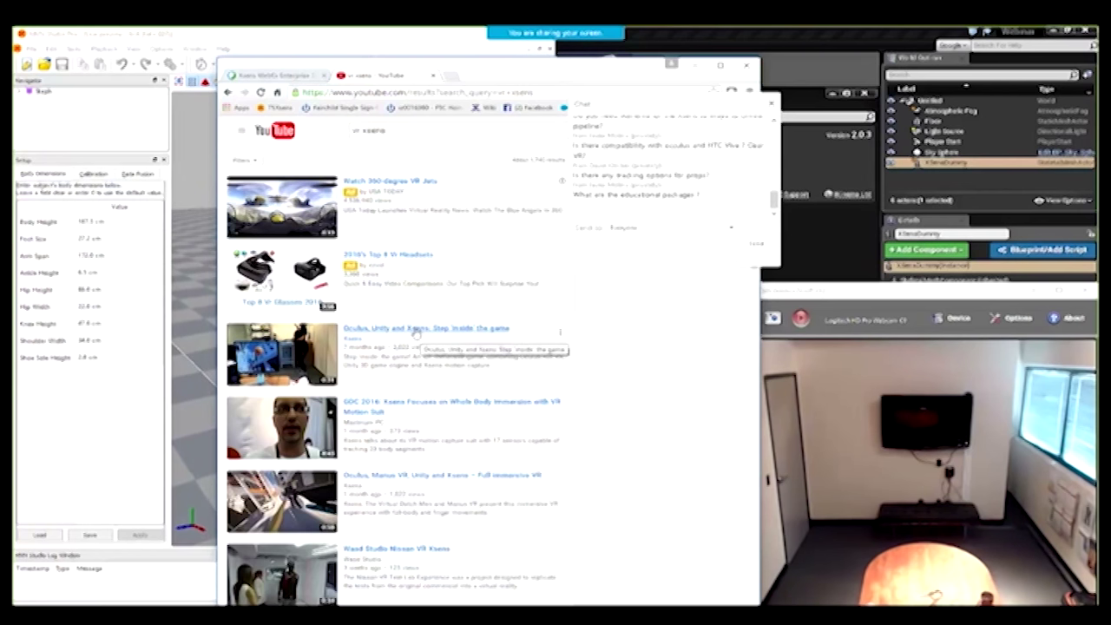
# Step: Open the "Oculus, Manus VR, Unity and Xsens – Full immersive VR" video and send its link to everyone in the meeting chat
pyautogui.click(384, 476)
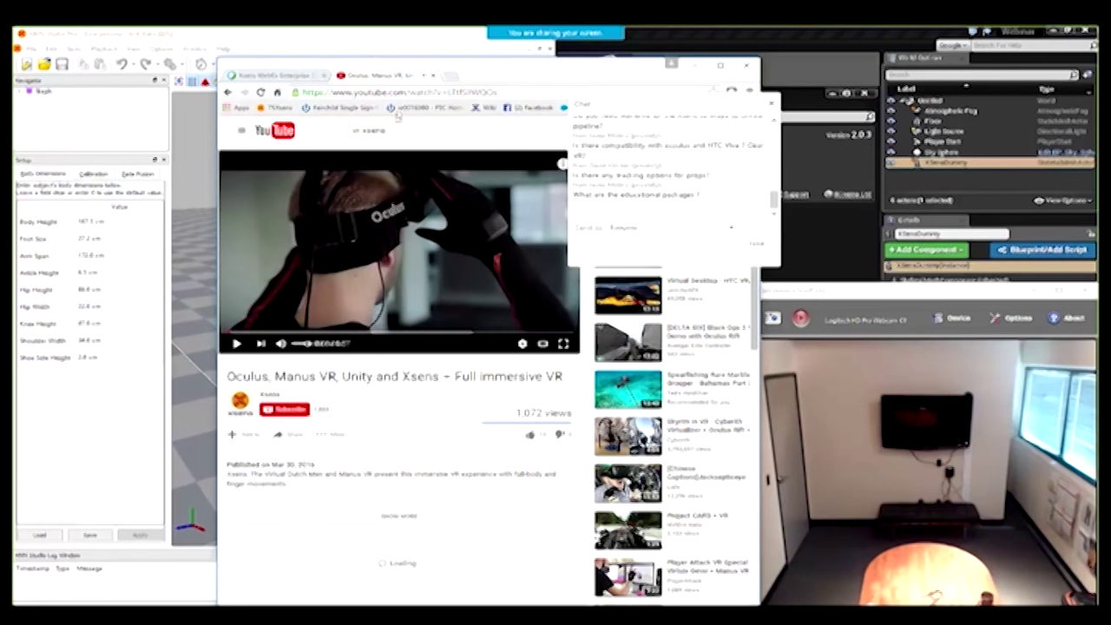
pyautogui.click(399, 92)
pyautogui.click(668, 247)
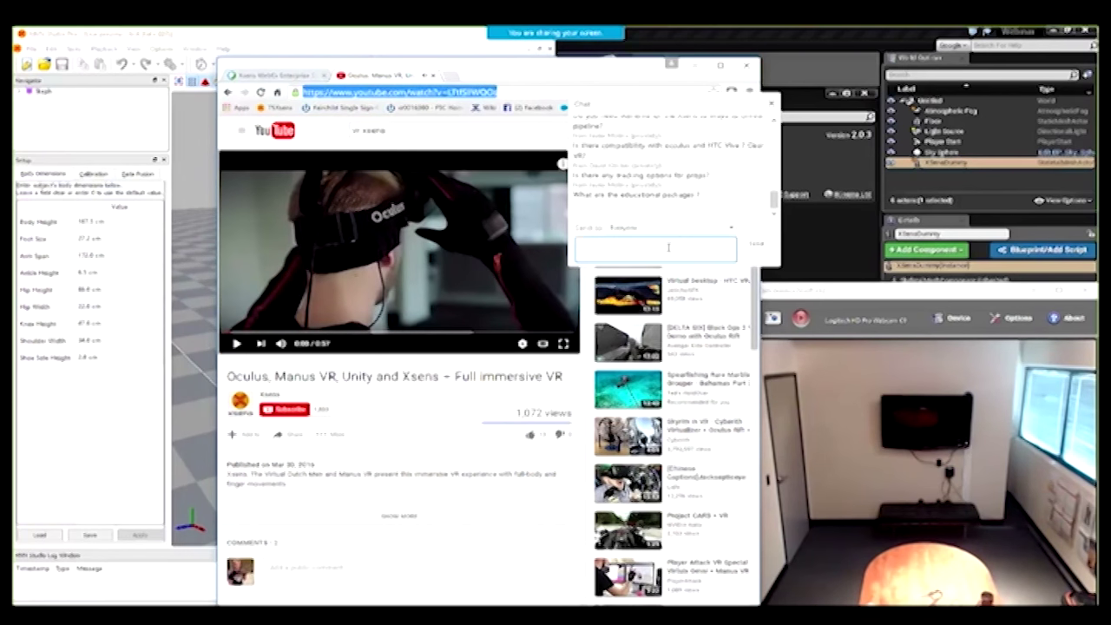
pyautogui.write('https://www.youtube.com/watch?v=LTtfSfWQOo')
pyautogui.press('Return')
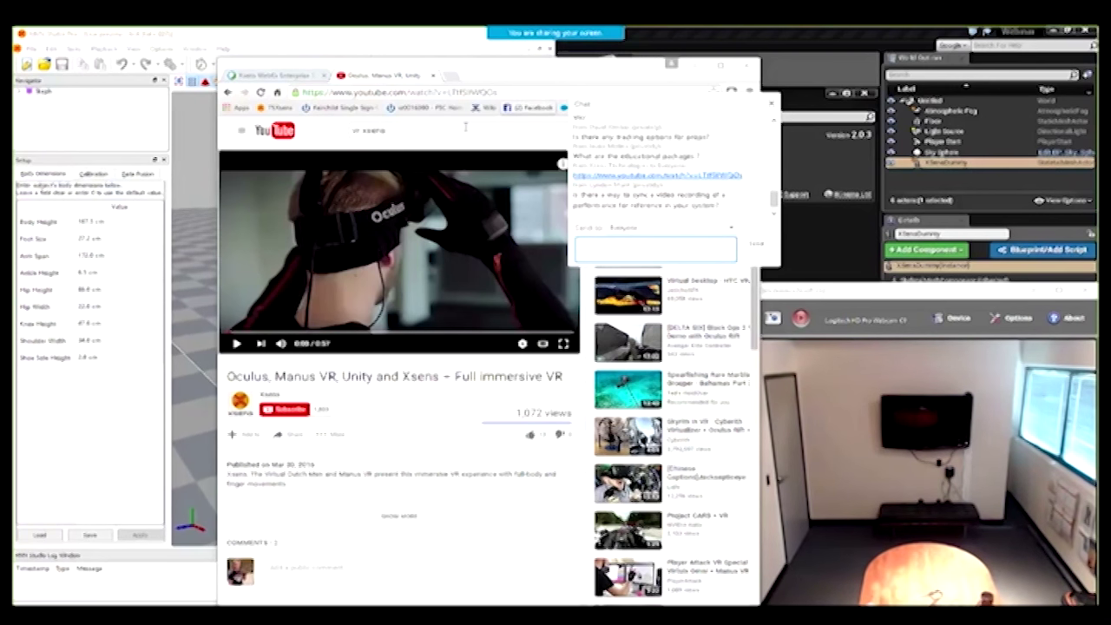
# Step: Return to MVN Studio, move the chat window over the edge of the 3D view, and bring up the Notepad contact details
pyautogui.hotkey('alt', 'Tab')
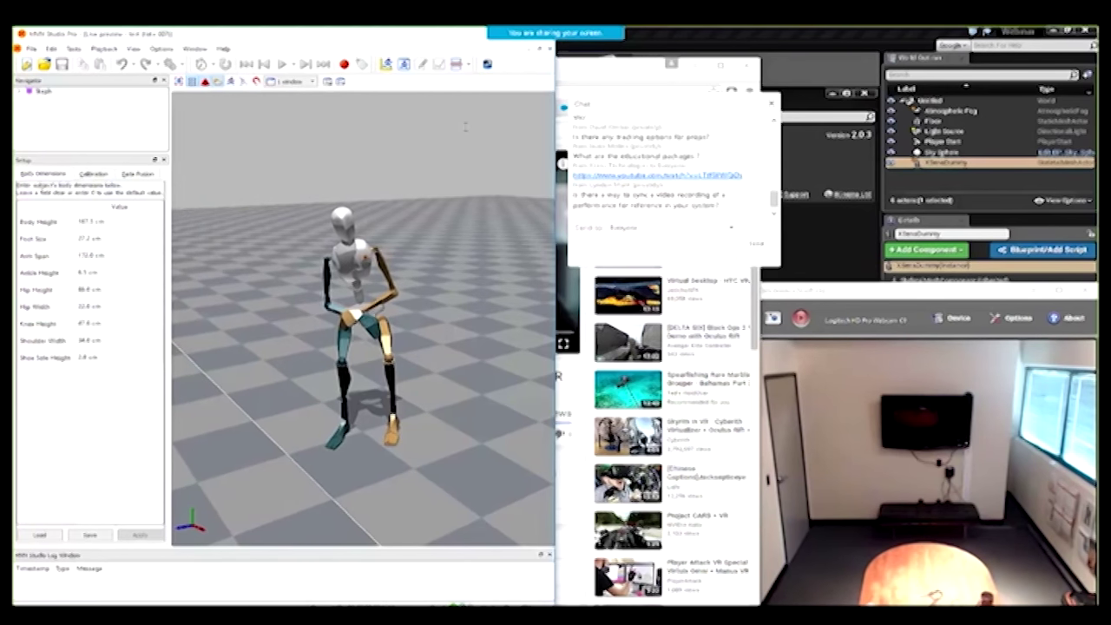
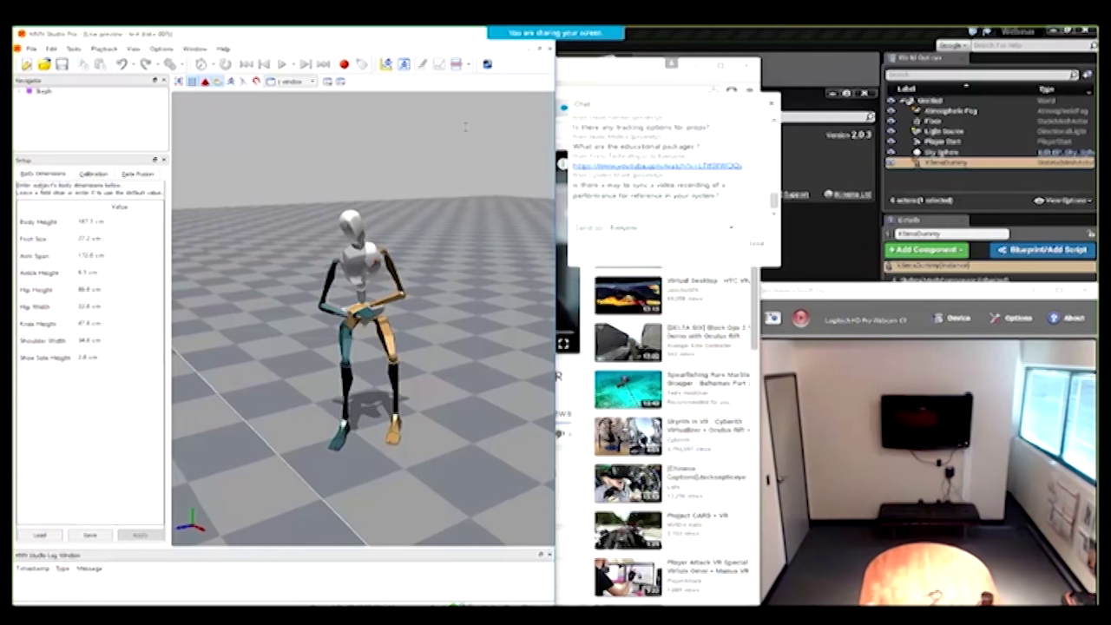
pyautogui.moveTo(713, 103); pyautogui.dragTo(466, 127)
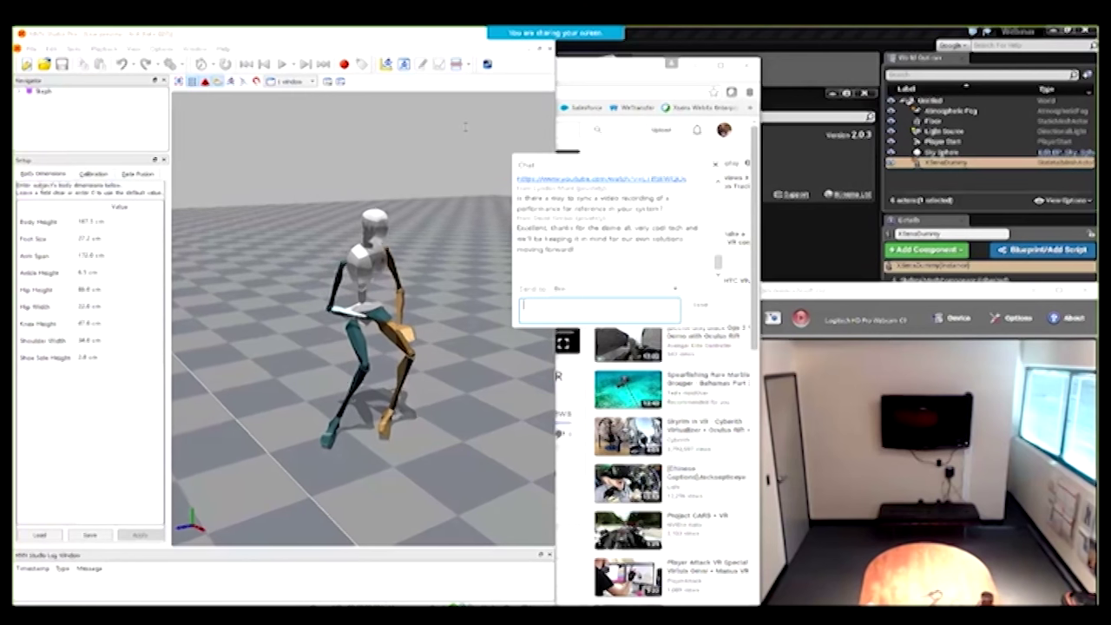
pyautogui.hotkey('alt', 'Tab')
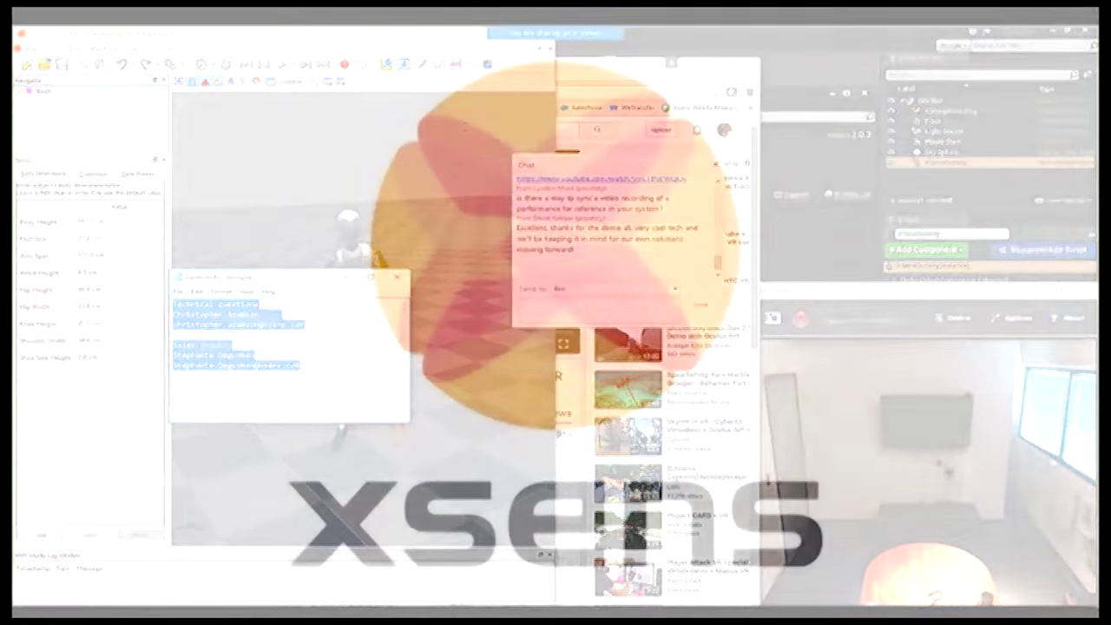